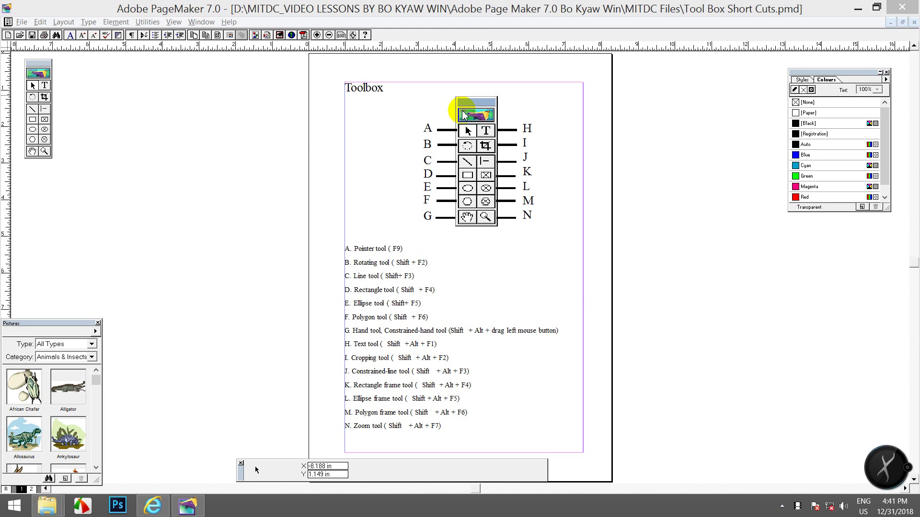
- Try the Toolbox heading at 36 pt and set its font size back to 24 pt
{"action": "left_click", "coordinate": [45, 86]}
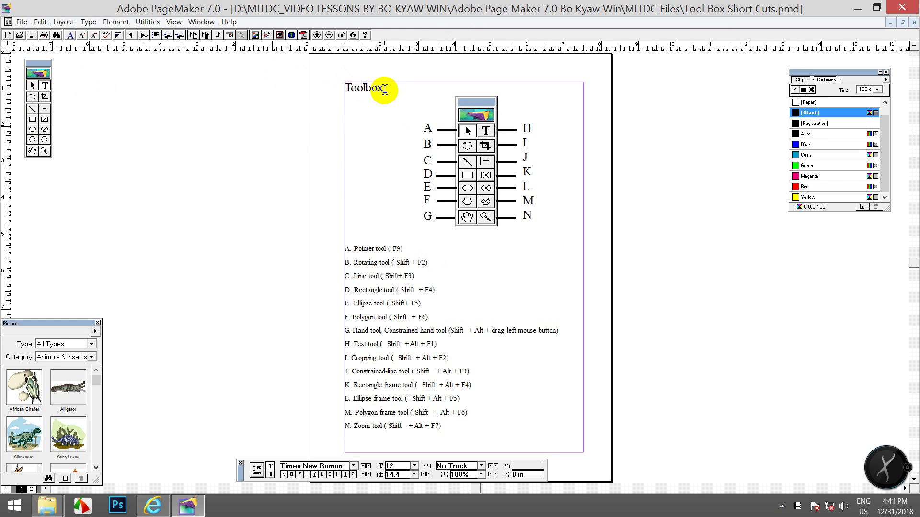
{"action": "left_click_drag", "start_coordinate": [378, 89], "coordinate": [335, 87]}
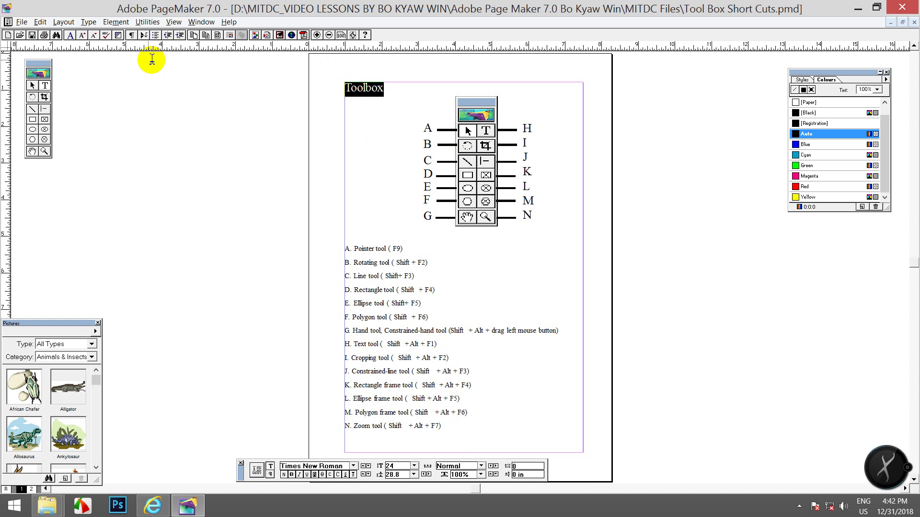
{"action": "left_click", "coordinate": [413, 465]}
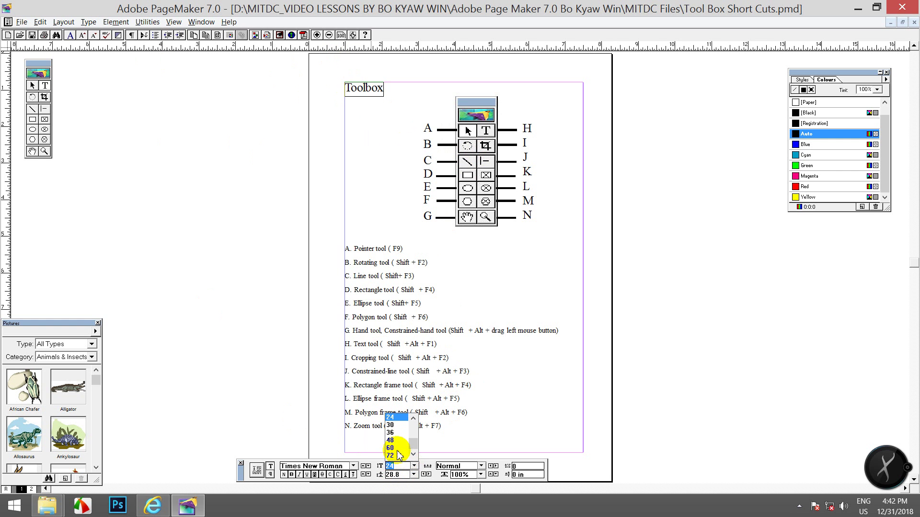
{"action": "left_click", "coordinate": [391, 433]}
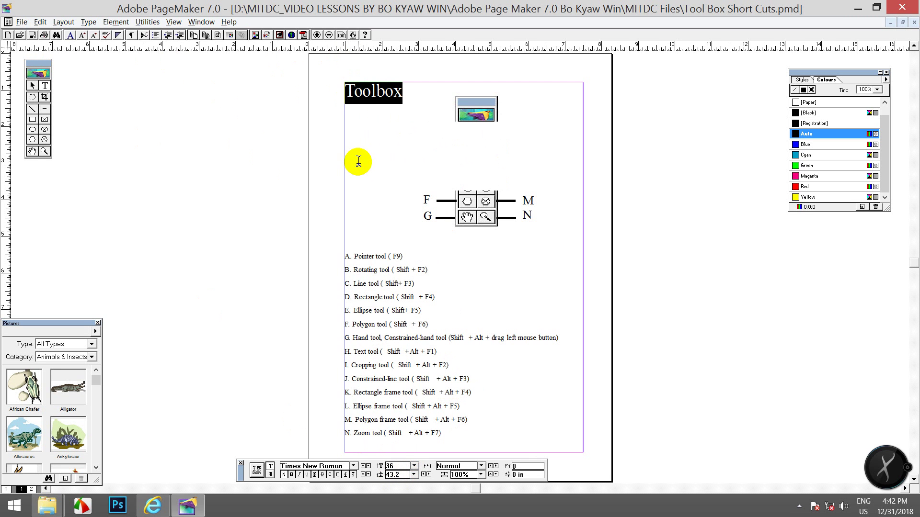
{"action": "left_click", "coordinate": [413, 467]}
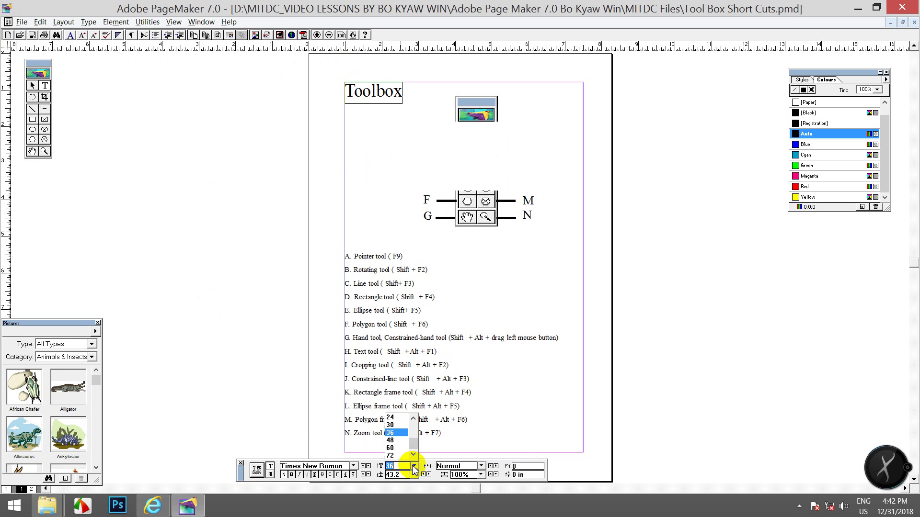
{"action": "left_click", "coordinate": [392, 417]}
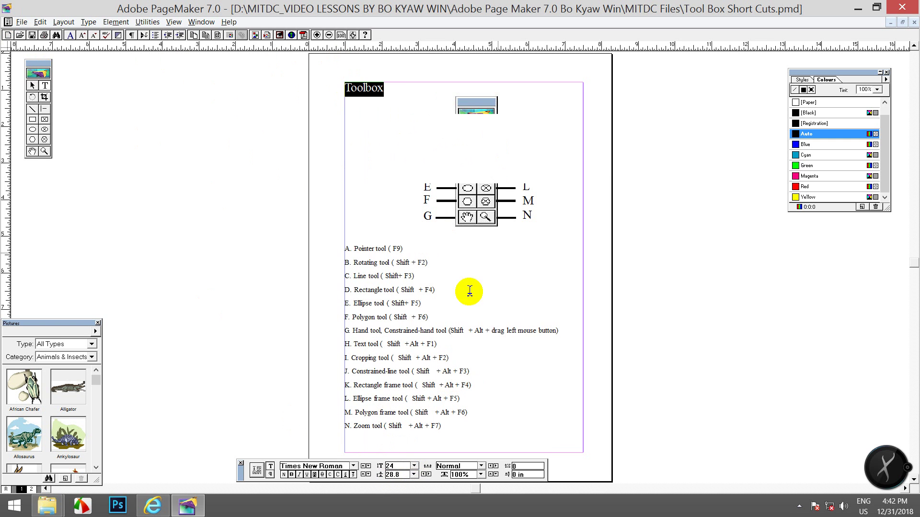
- Examine the toolbox diagram and the end of the shortcut list at a closer zoom, and return to the whole page
{"action": "left_click", "coordinate": [32, 86]}
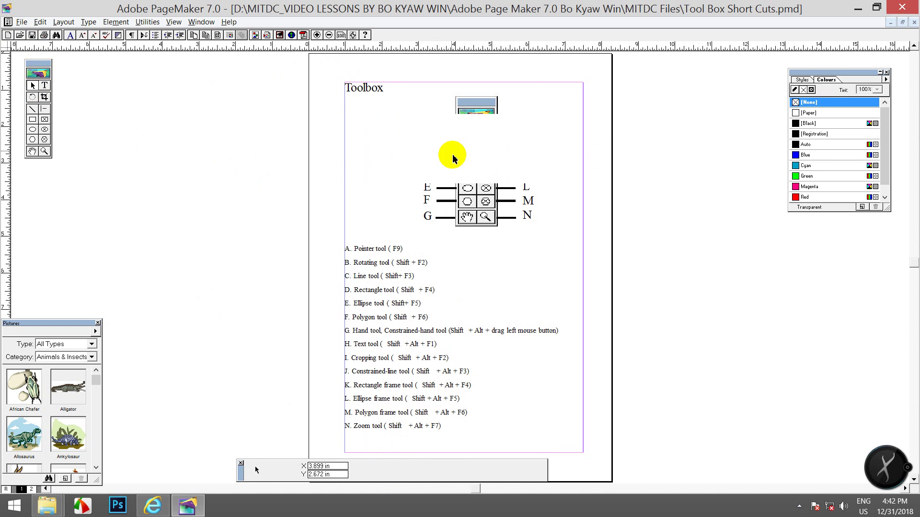
{"action": "left_click", "coordinate": [474, 108]}
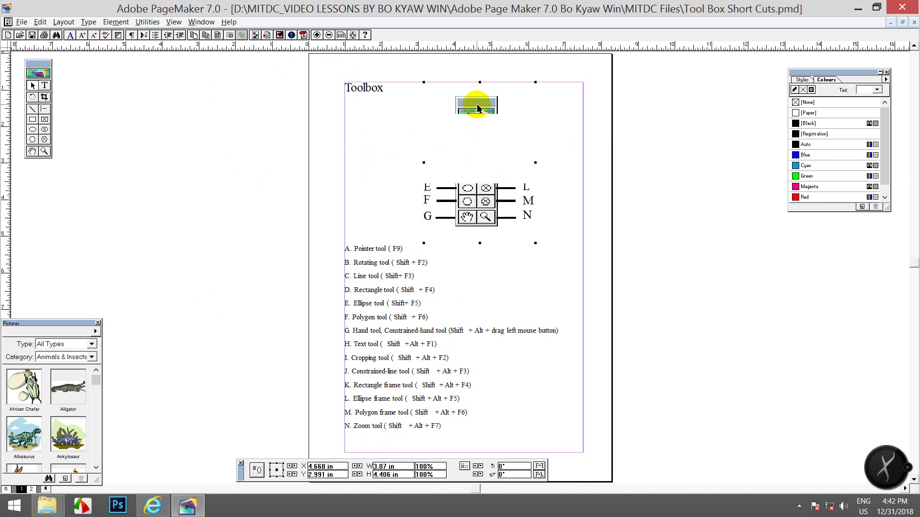
{"action": "left_click", "coordinate": [341, 36]}
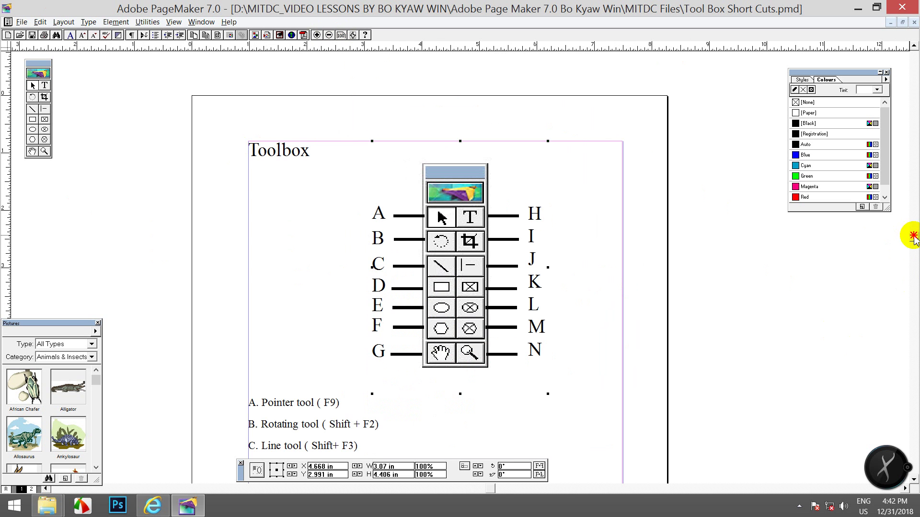
{"action": "left_click_drag", "start_coordinate": [912, 233], "coordinate": [907, 307]}
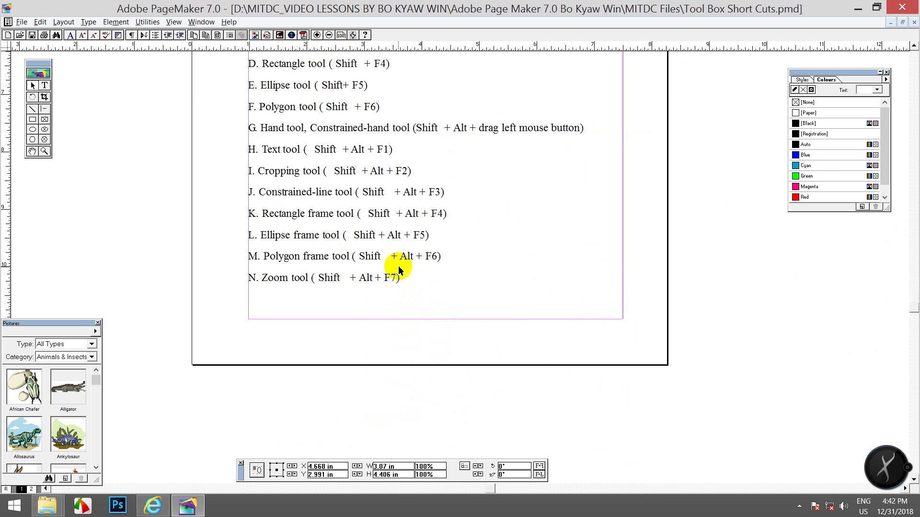
{"action": "key", "text": "ctrl+0"}
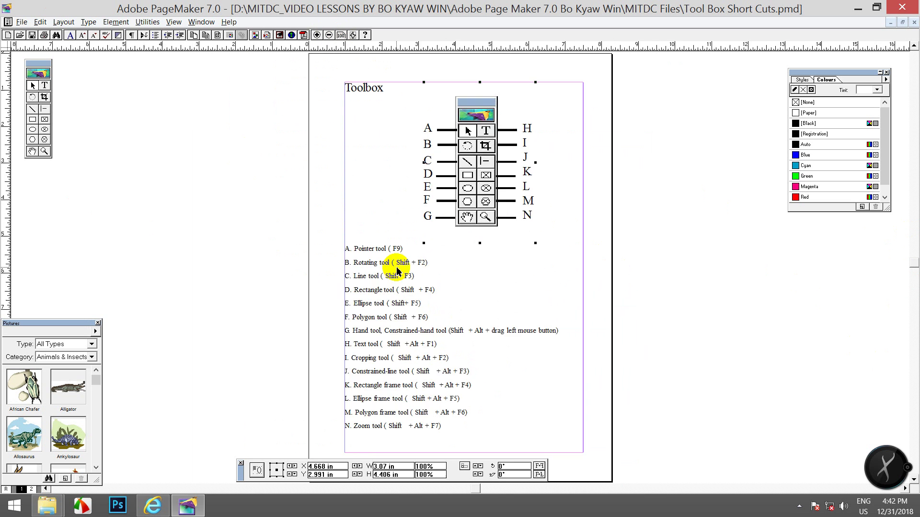
- Add one blank line above the "A. Pointer tool" entry to lower the shortcut list
{"action": "left_click", "coordinate": [44, 84]}
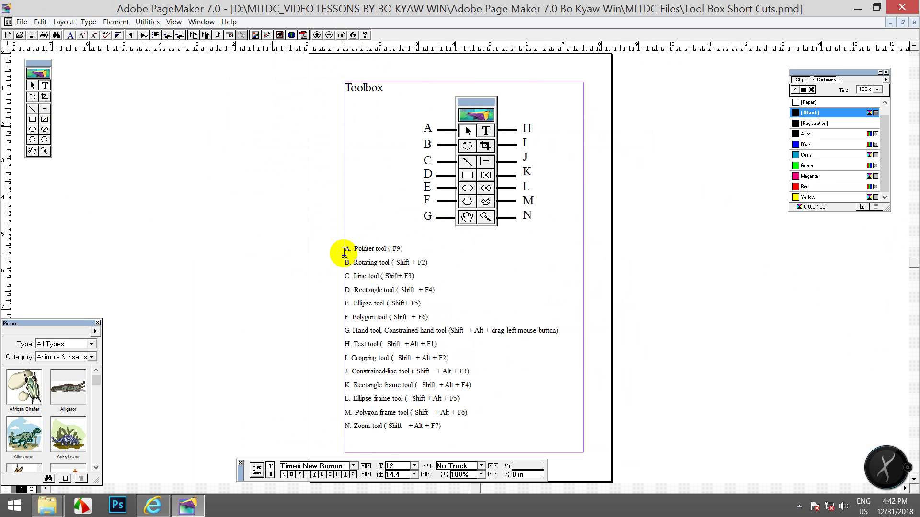
{"action": "left_click", "coordinate": [347, 249]}
{"action": "key", "text": "Return"}
{"action": "key", "text": "Return"}
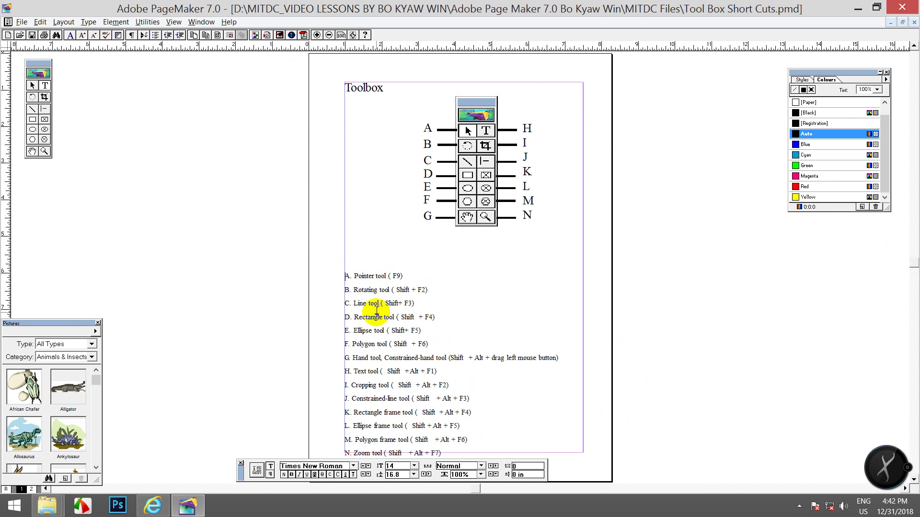
{"action": "key", "text": "BackSpace"}
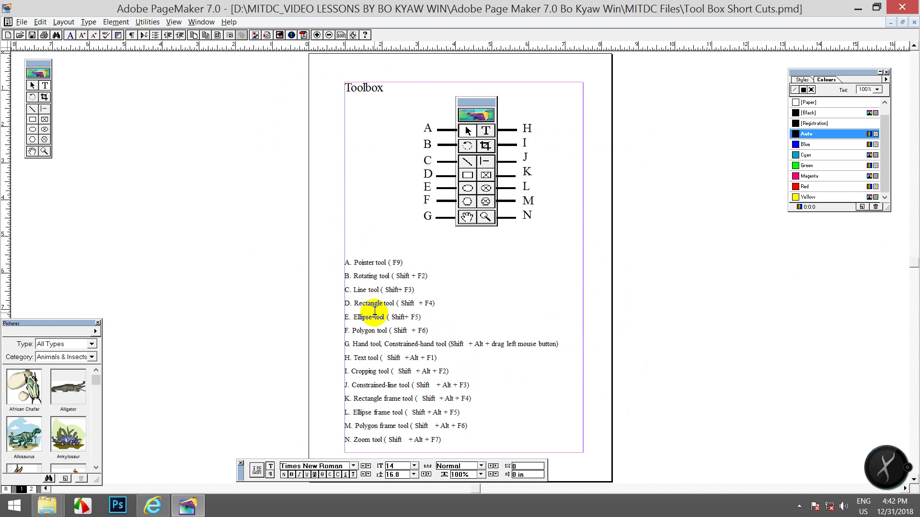
- Resize the toolbox diagram to about 2.28 by 3.56 in and place it between the heading and the shortcut list
{"action": "left_click", "coordinate": [33, 86]}
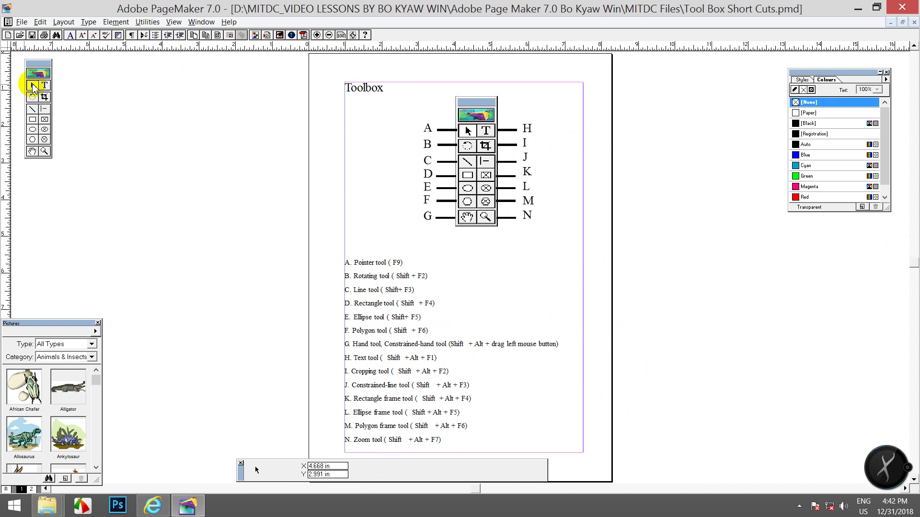
{"action": "left_click", "coordinate": [486, 151]}
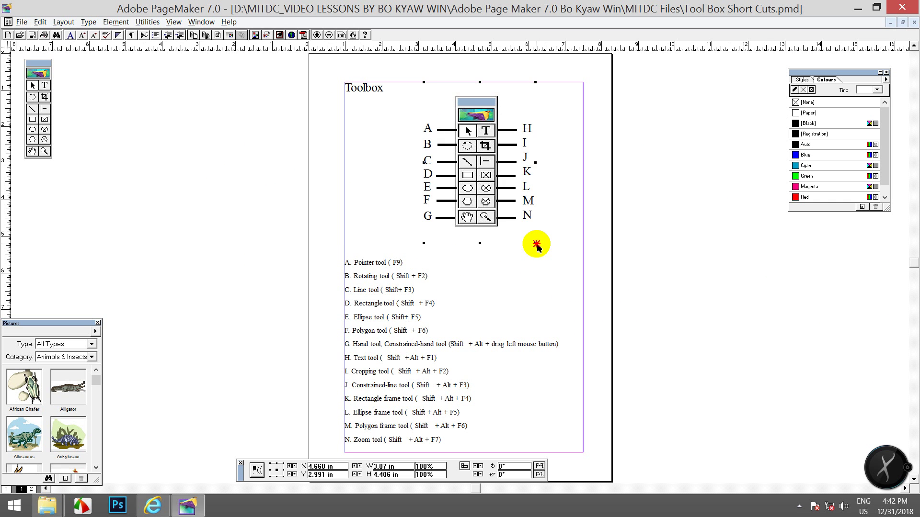
{"action": "left_click_drag", "start_coordinate": [537, 245], "coordinate": [519, 221]}
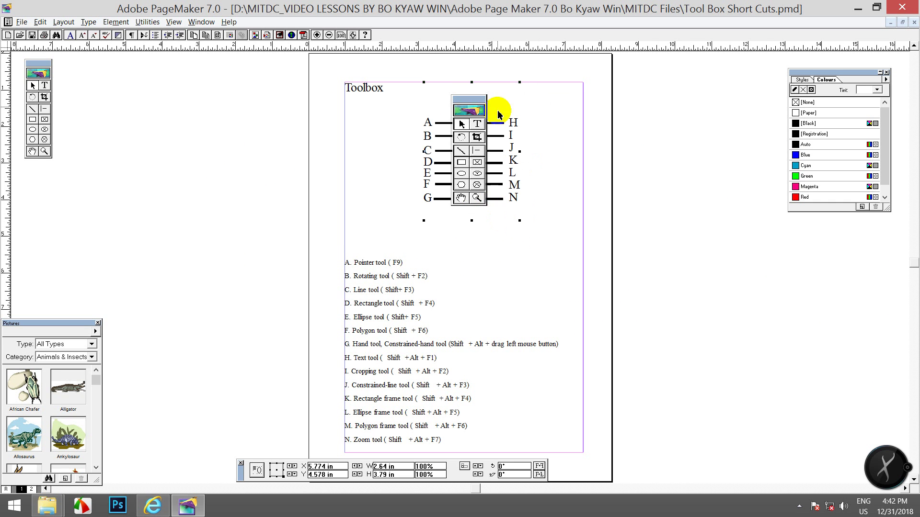
{"action": "left_click_drag", "start_coordinate": [520, 83], "coordinate": [506, 101]}
{"action": "left_click_drag", "start_coordinate": [470, 146], "coordinate": [469, 167]}
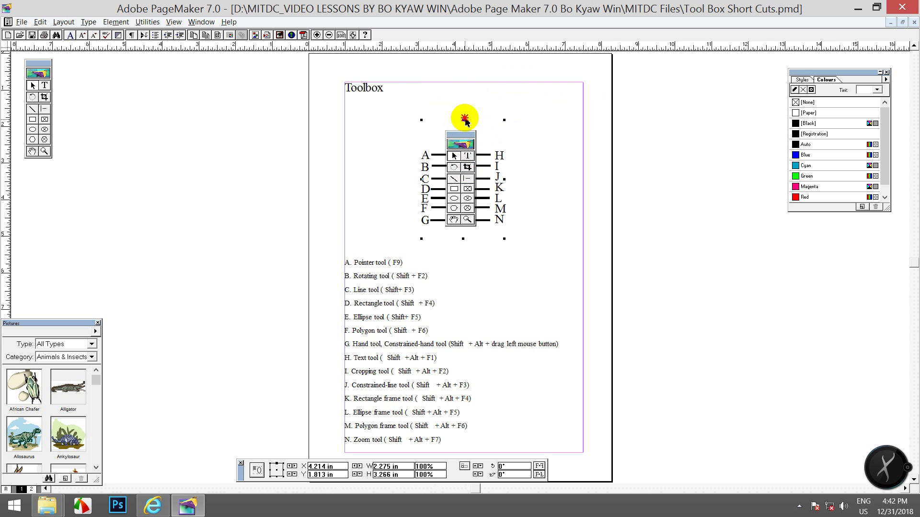
{"action": "left_click_drag", "start_coordinate": [464, 119], "coordinate": [465, 110]}
- Set the font size of the Toolbox heading to 30 pt
{"action": "left_click", "coordinate": [373, 90]}
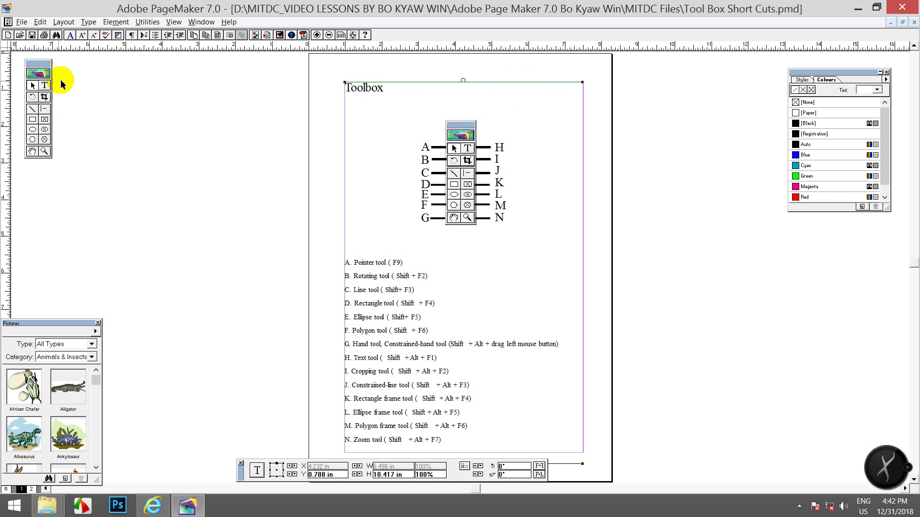
{"action": "left_click", "coordinate": [44, 86]}
{"action": "left_click_drag", "start_coordinate": [382, 90], "coordinate": [329, 86]}
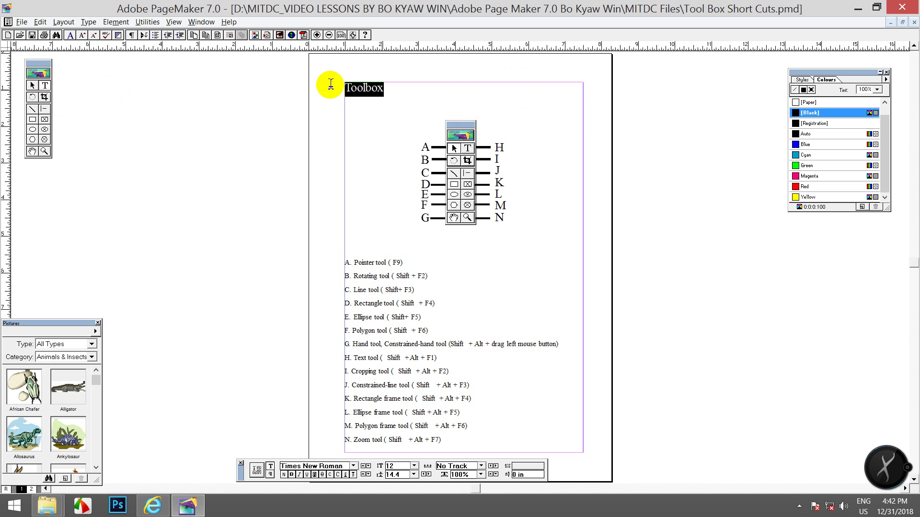
{"action": "left_click", "coordinate": [414, 465]}
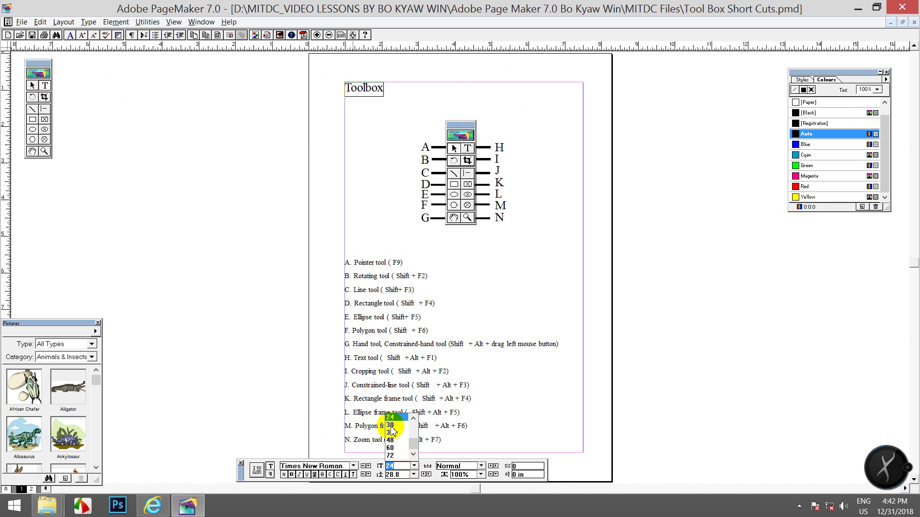
{"action": "left_click", "coordinate": [390, 425]}
- Move the toolbox diagram to the page's left margin below the heading, at about X 2.12 in, Y 1.75 in, and deselect it
{"action": "left_click", "coordinate": [33, 85]}
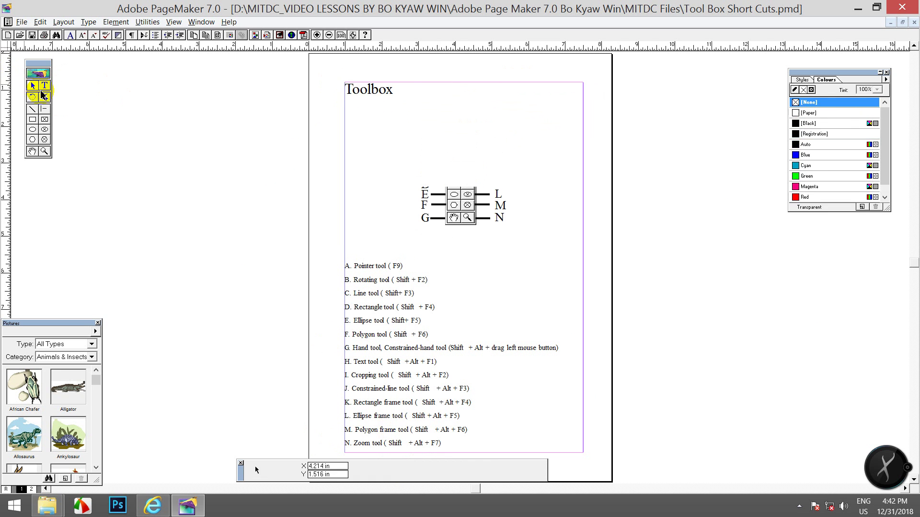
{"action": "left_click", "coordinate": [445, 221]}
{"action": "left_click_drag", "start_coordinate": [460, 196], "coordinate": [518, 206]}
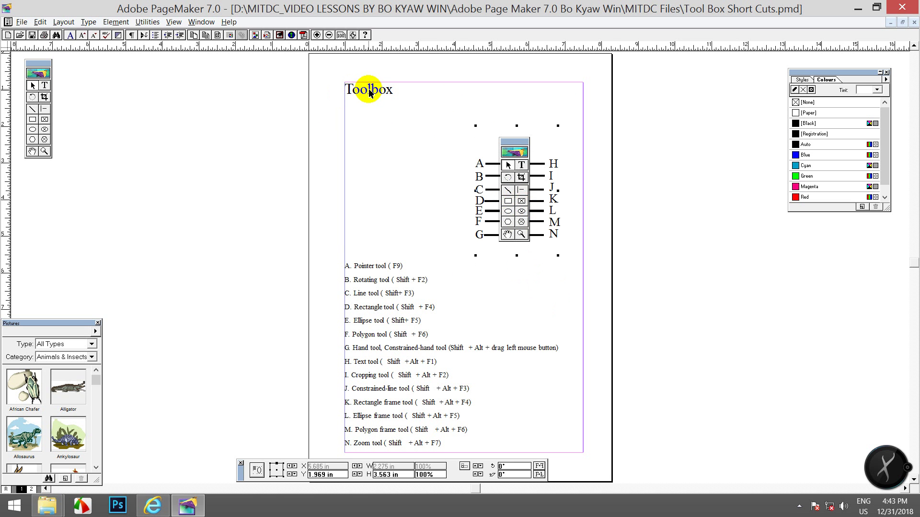
{"action": "left_click_drag", "start_coordinate": [516, 188], "coordinate": [386, 180]}
{"action": "left_click", "coordinate": [486, 189]}
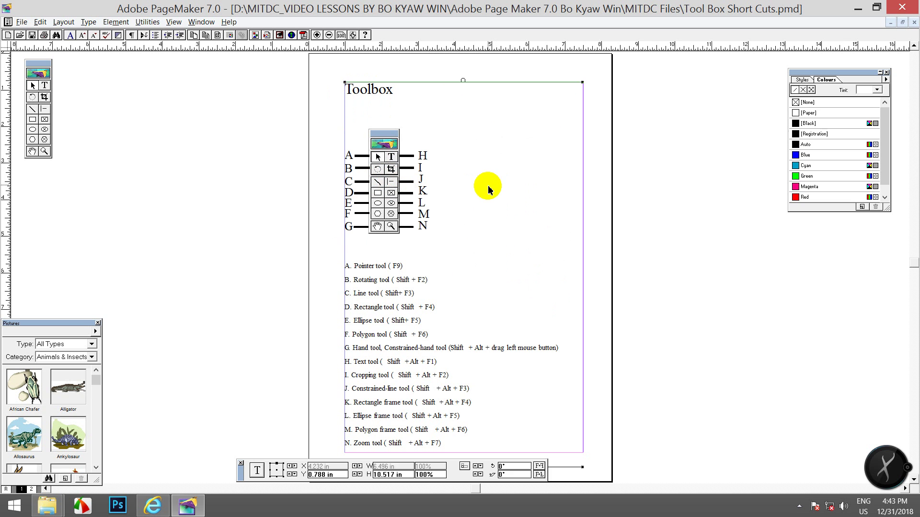
{"action": "left_click", "coordinate": [484, 189]}
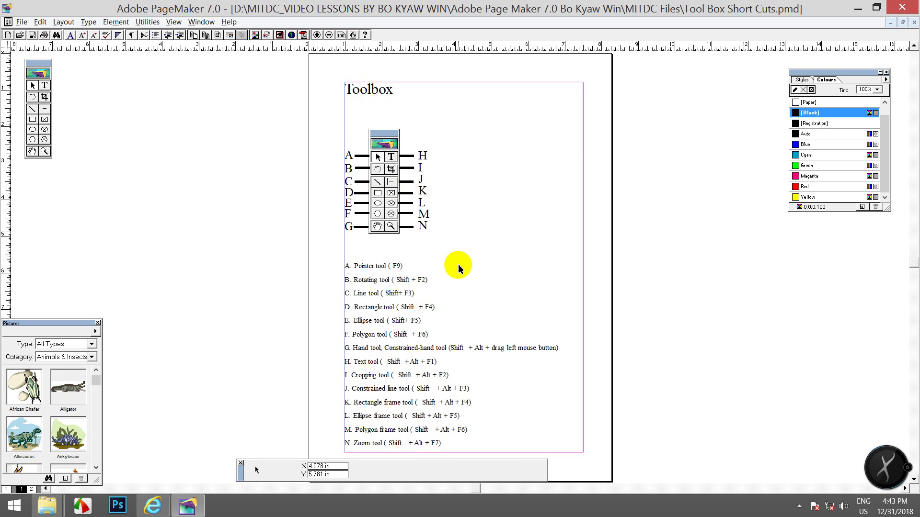
- Examine the letter labels A to N on the toolbox diagram in close-up, and return to the whole page
{"action": "scroll", "coordinate": [450, 215], "scroll_direction": "down", "scroll_amount": 1}
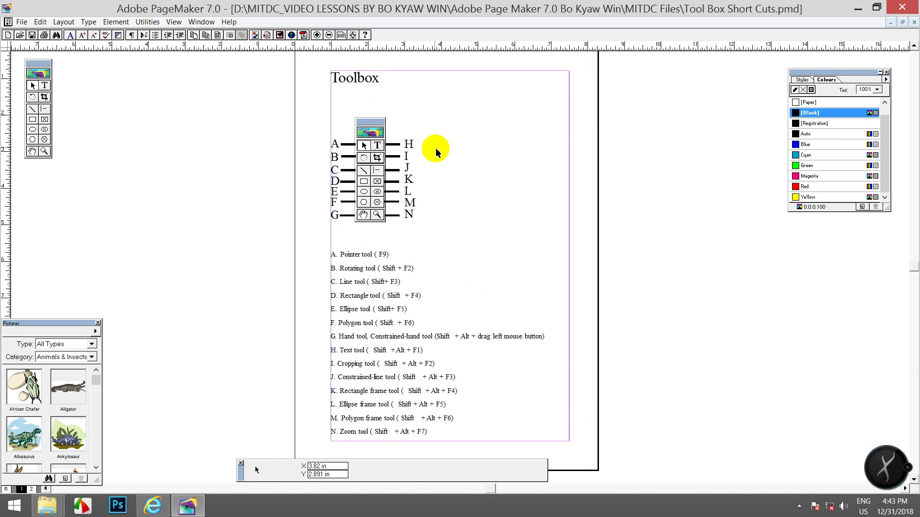
{"action": "left_click", "coordinate": [436, 152]}
{"action": "left_click", "coordinate": [409, 214]}
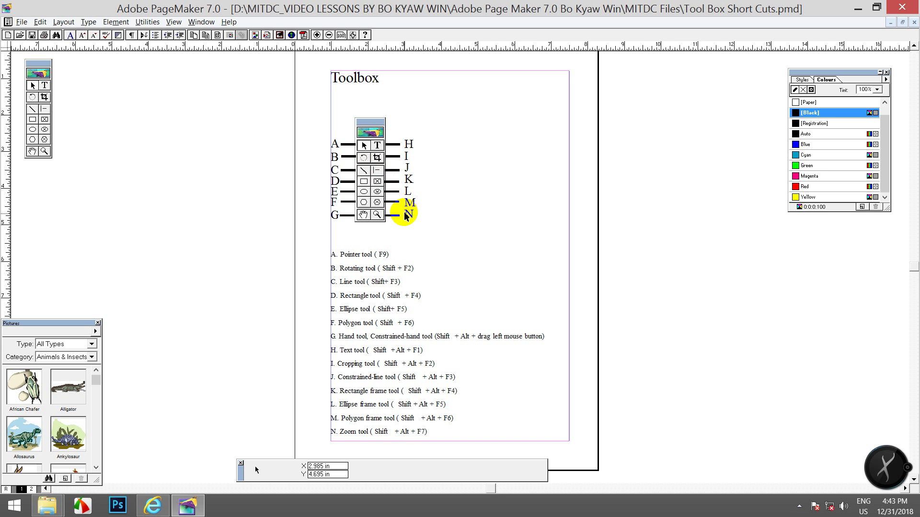
{"action": "scroll", "coordinate": [404, 214], "scroll_direction": "down", "scroll_amount": 1}
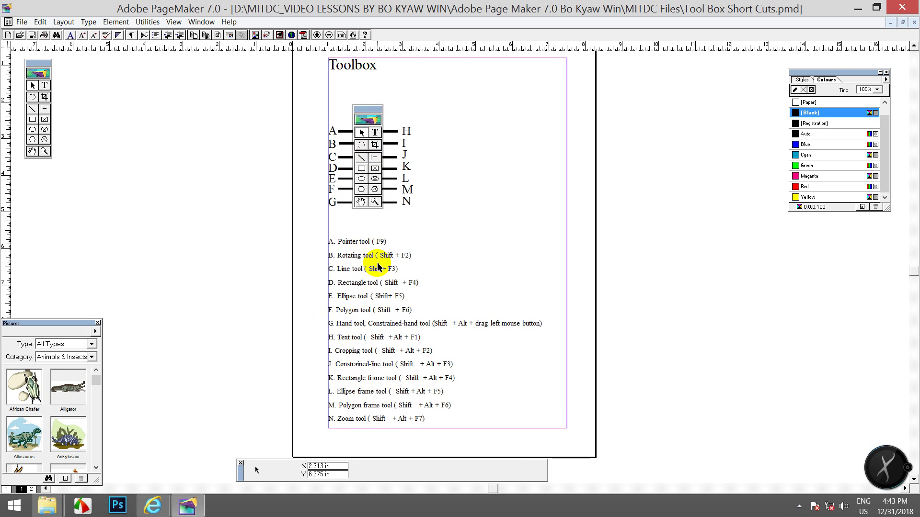
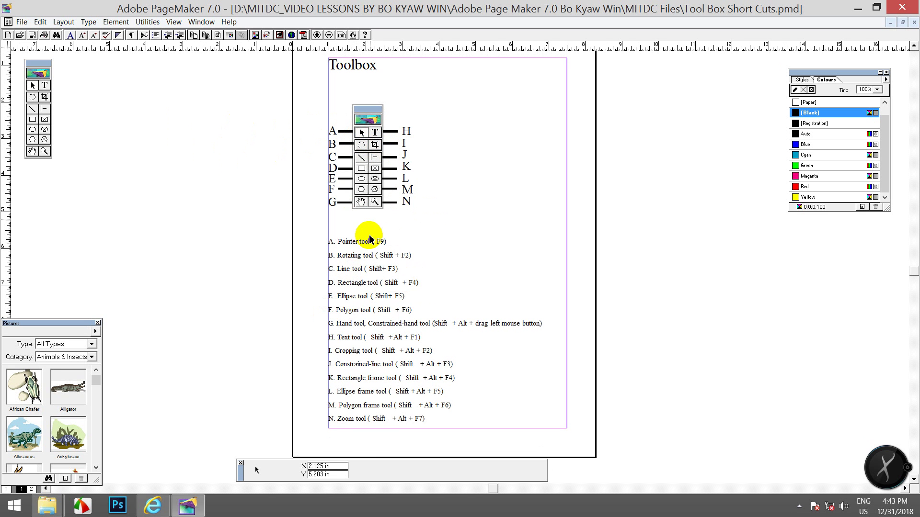
{"action": "left_click", "coordinate": [44, 152]}
{"action": "left_click", "coordinate": [360, 177]}
{"action": "left_click_drag", "start_coordinate": [365, 160], "coordinate": [583, 327]}
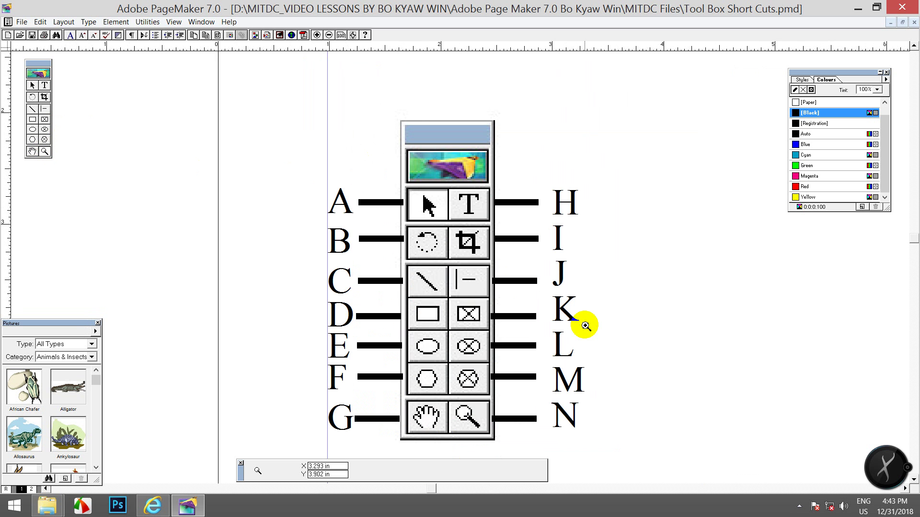
{"action": "key", "text": "ctrl+0"}
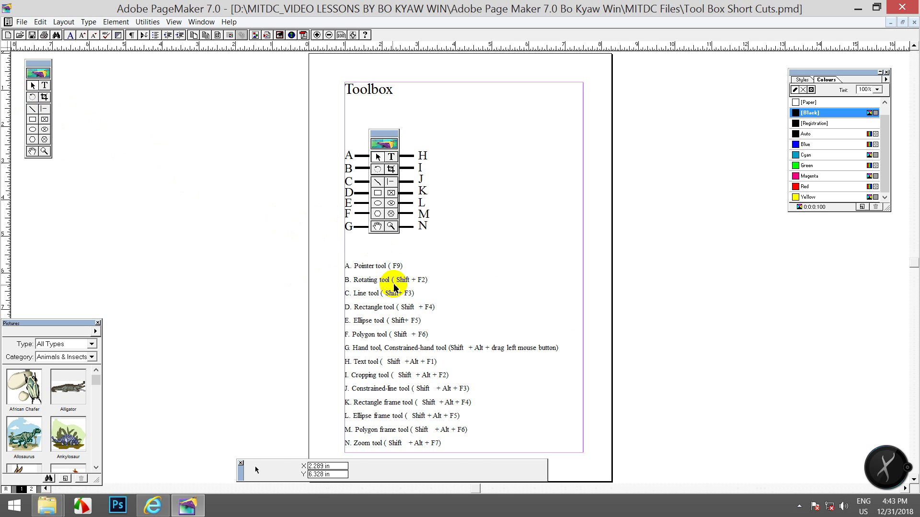
- Move the toolbox diagram towards the right margin, at about X 5.27 in, Y 1.59 in, and rotate it freehand to about 165°
{"action": "left_click", "coordinate": [391, 196]}
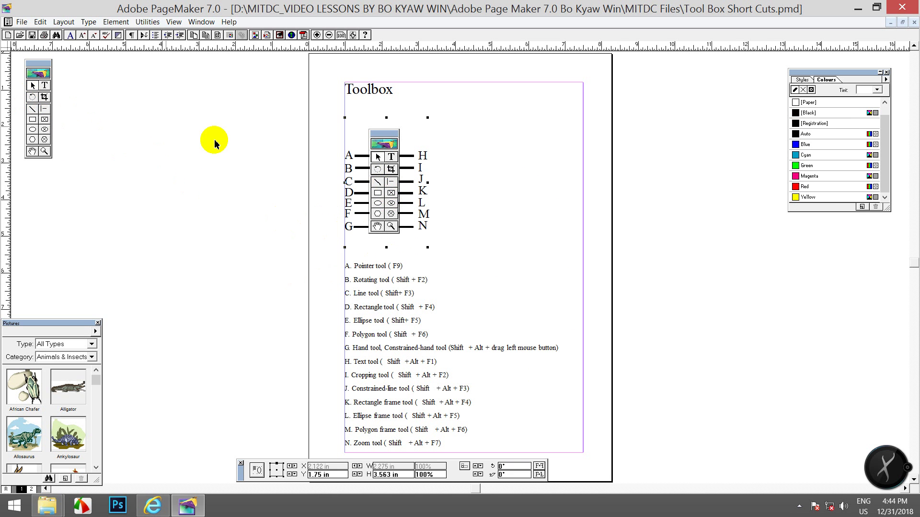
{"action": "left_click_drag", "start_coordinate": [383, 175], "coordinate": [499, 157]}
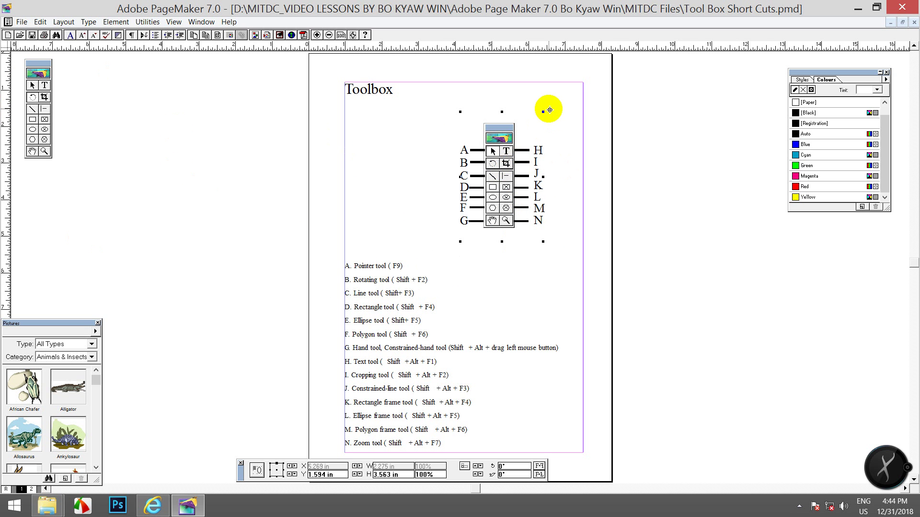
{"action": "left_click_drag", "start_coordinate": [552, 94], "coordinate": [606, 95]}
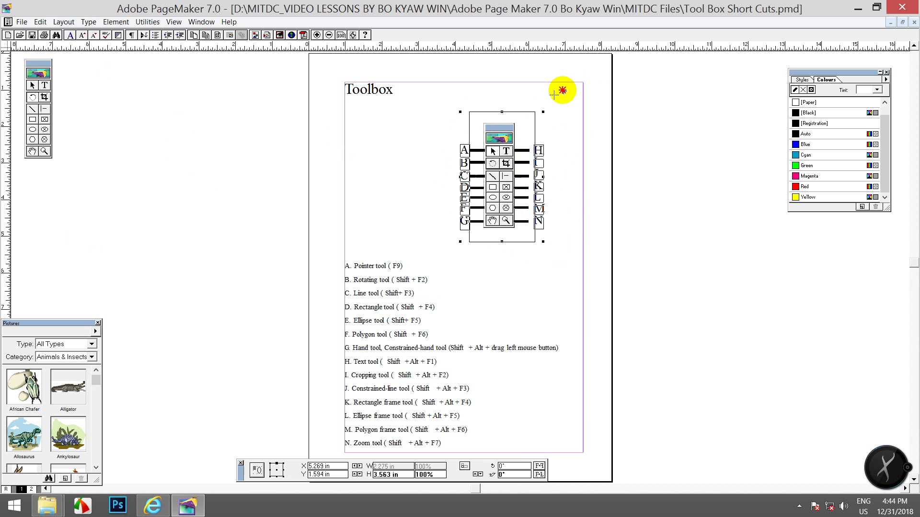
{"action": "left_click_drag", "start_coordinate": [549, 90], "coordinate": [536, 91]}
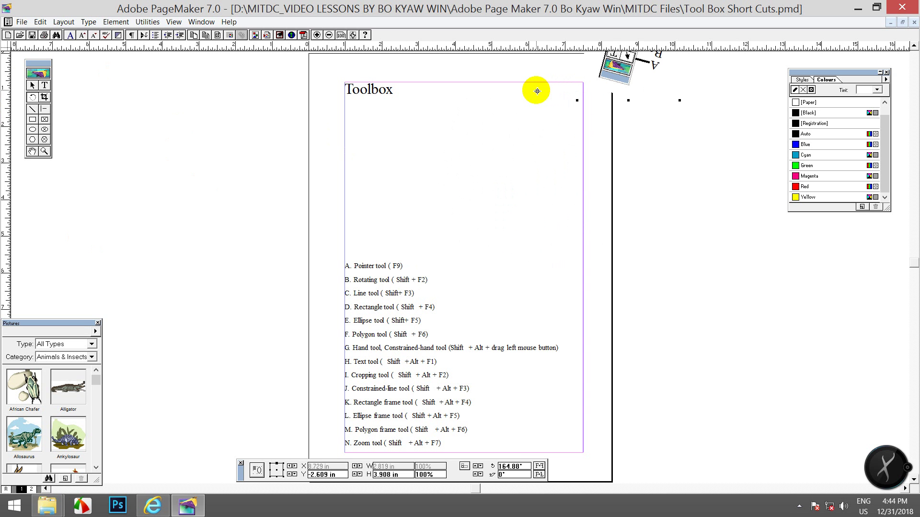
- Undo the rotation of the toolbox diagram, move it towards the left margin at about X 2.47 in, Y 1.53 in, and deselect it
{"action": "key", "text": "ctrl+z"}
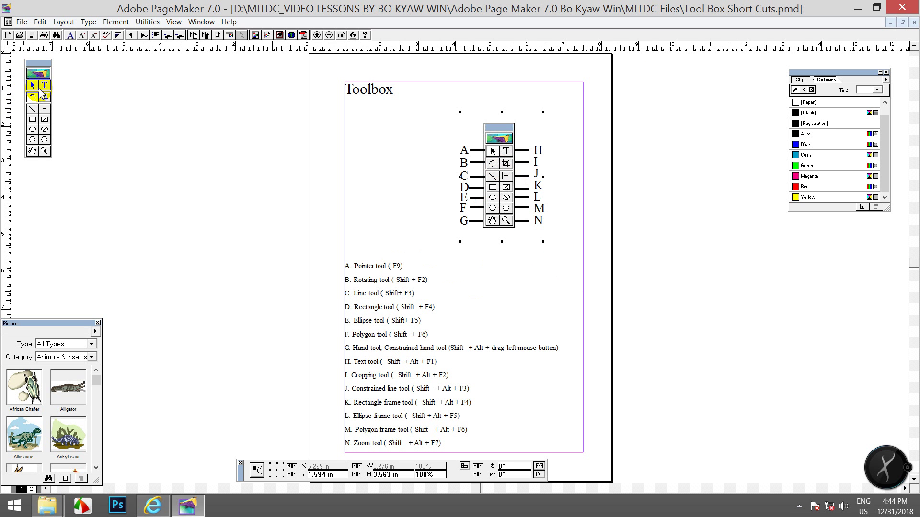
{"action": "key", "text": "shift+F2"}
{"action": "left_click", "coordinate": [32, 85]}
{"action": "left_click_drag", "start_coordinate": [508, 176], "coordinate": [399, 179]}
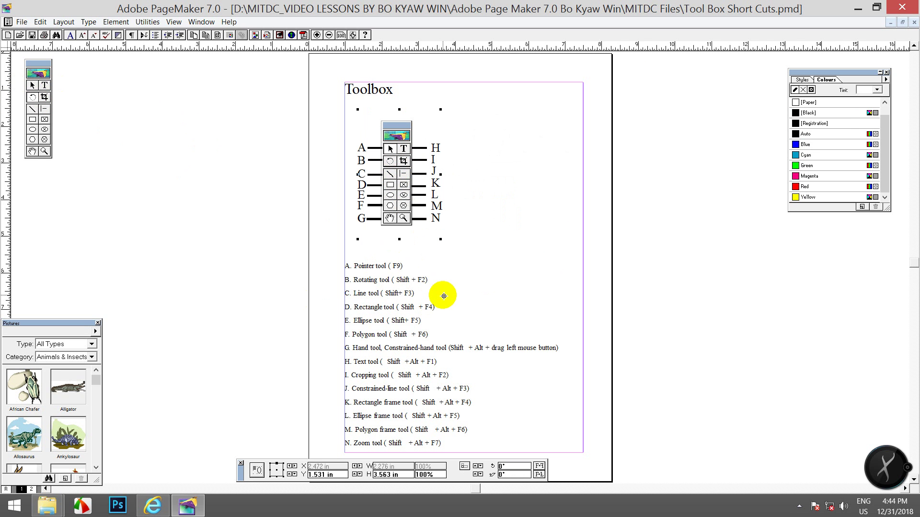
{"action": "key", "text": "F9"}
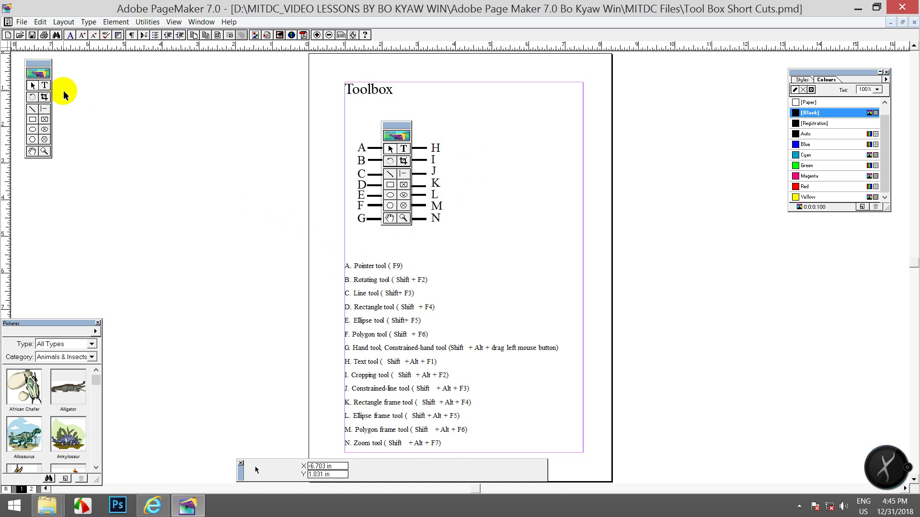
- Activate the Rotating and Line tools in turn, and pan around the page in several directions with the Hand tool
{"action": "left_click", "coordinate": [31, 98]}
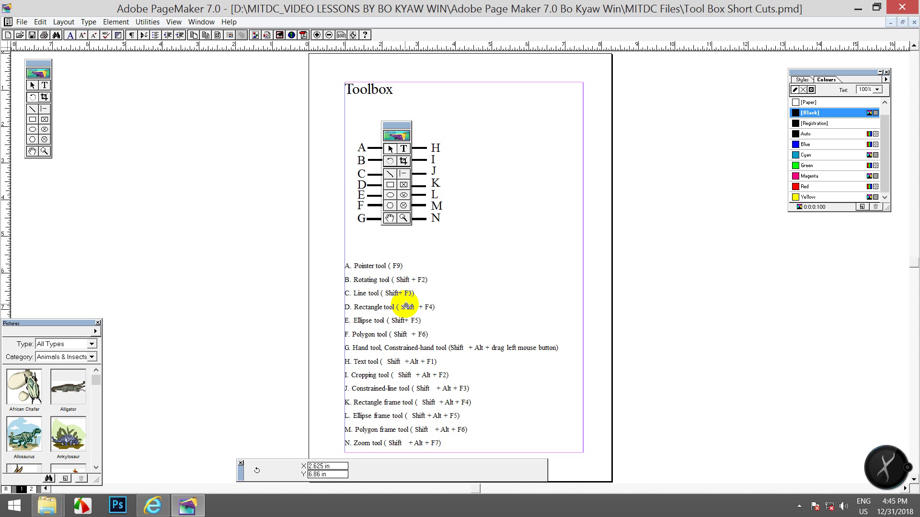
{"action": "key", "text": "shift+F3"}
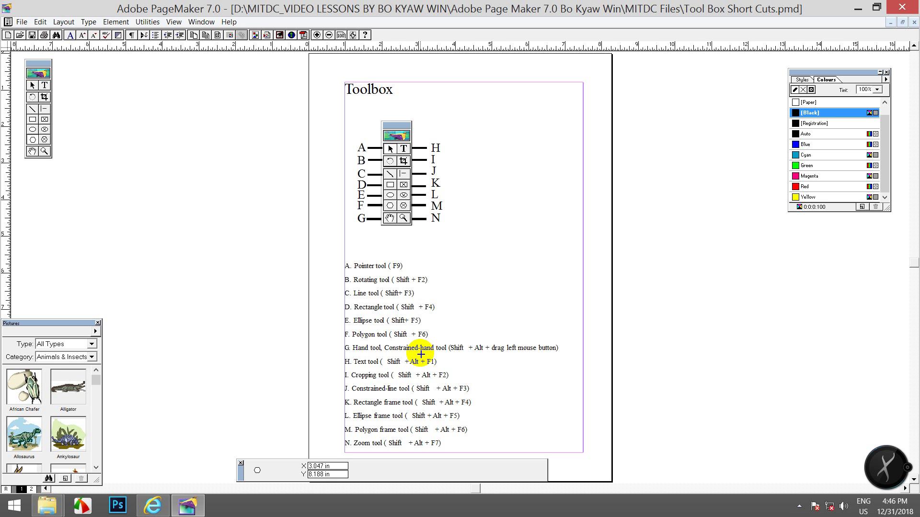
{"action": "left_click_drag", "start_coordinate": [182, 207], "coordinate": [253, 178]}
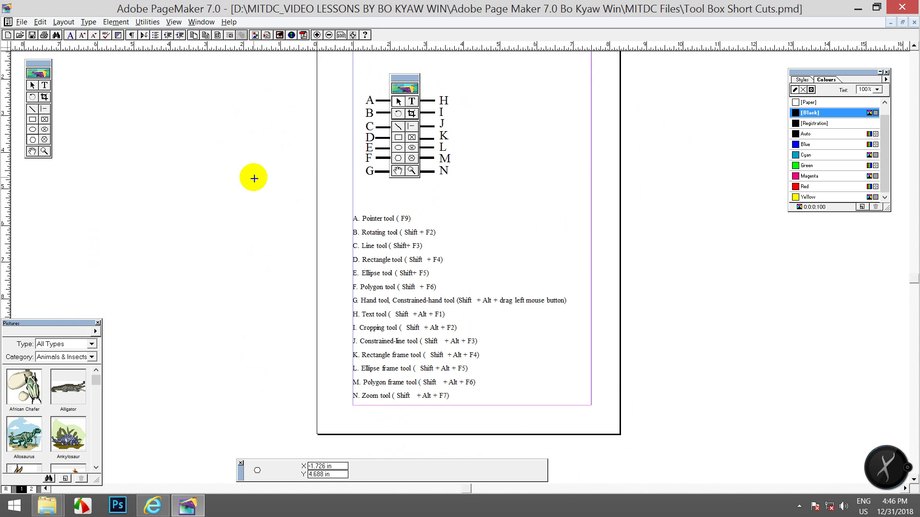
{"action": "left_click_drag", "start_coordinate": [317, 191], "coordinate": [329, 207]}
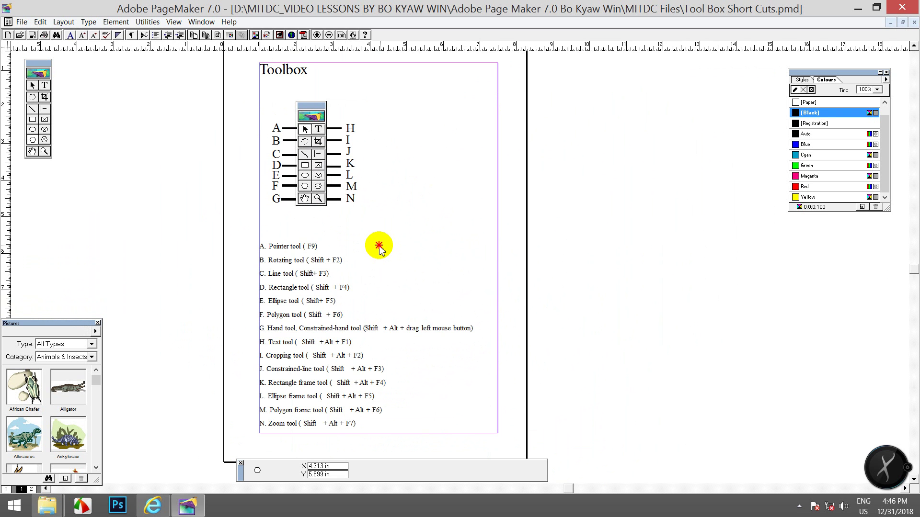
{"action": "scroll", "coordinate": [379, 245], "scroll_direction": "down", "scroll_amount": 2}
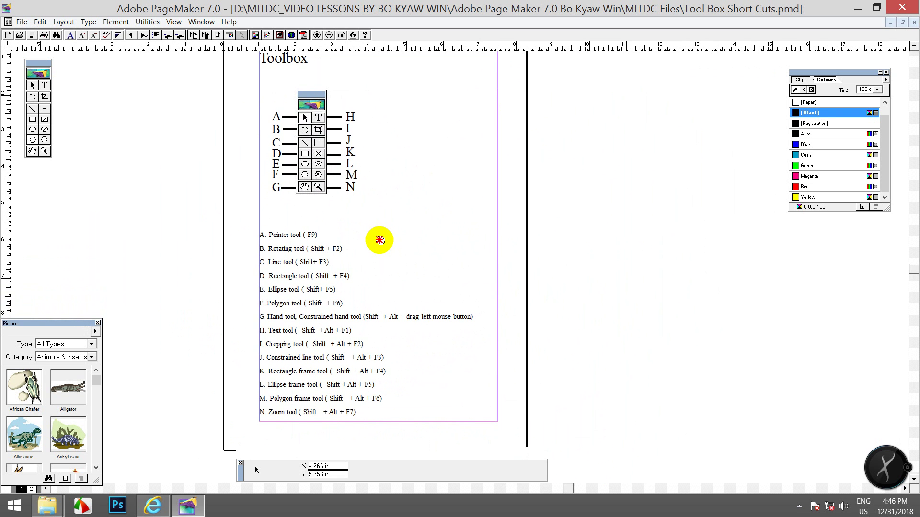
{"action": "scroll", "coordinate": [383, 241], "scroll_direction": "up", "scroll_amount": 1}
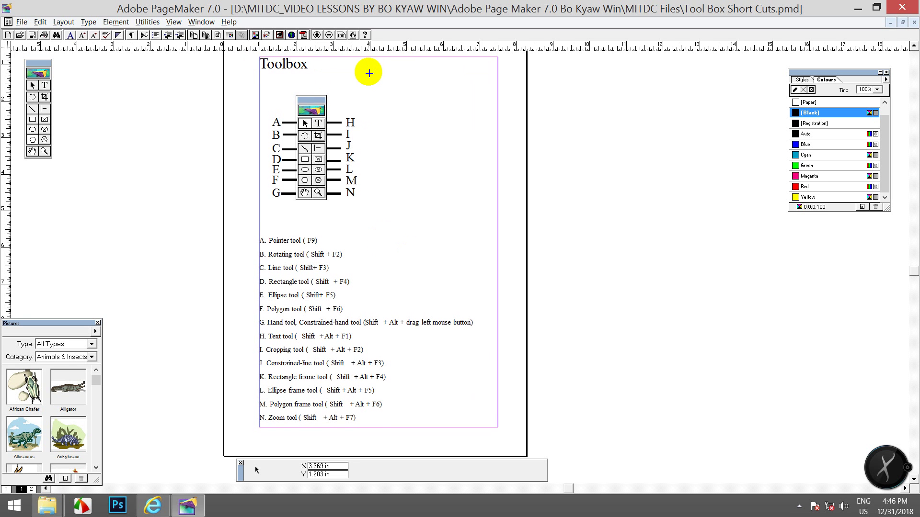
{"action": "left_click_drag", "start_coordinate": [333, 76], "coordinate": [438, 117]}
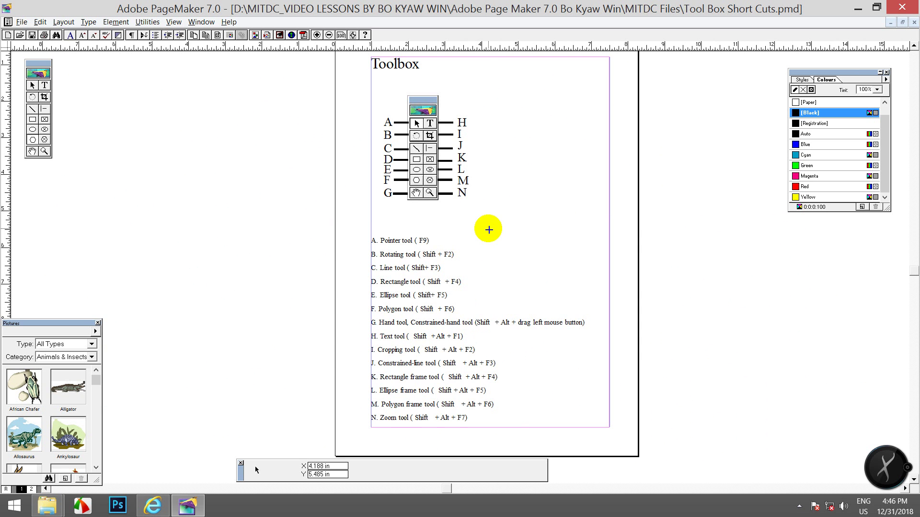
{"action": "left_click_drag", "start_coordinate": [519, 193], "coordinate": [354, 220]}
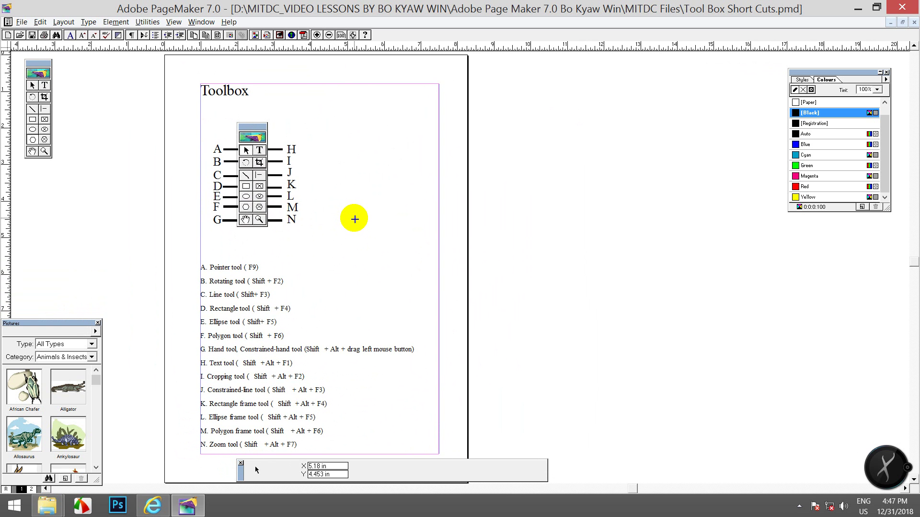
{"action": "left_click_drag", "start_coordinate": [263, 180], "coordinate": [342, 192]}
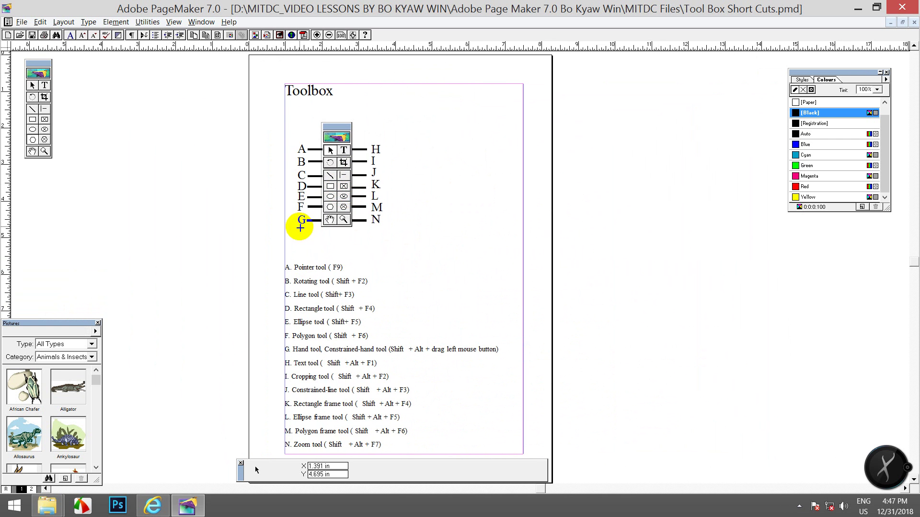
{"action": "left_click_drag", "start_coordinate": [316, 159], "coordinate": [308, 197]}
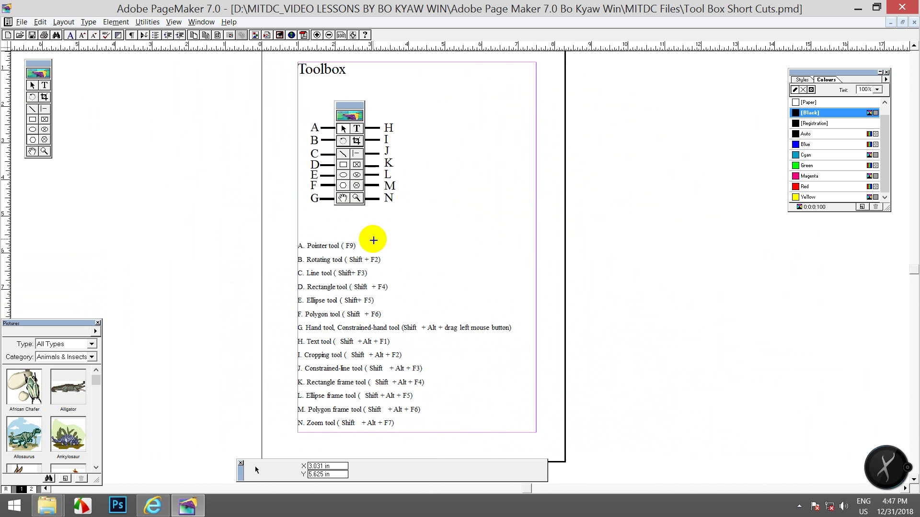
{"action": "scroll", "coordinate": [353, 264], "scroll_direction": "up", "scroll_amount": 5}
{"action": "scroll", "coordinate": [350, 333], "scroll_direction": "down", "scroll_amount": 5}
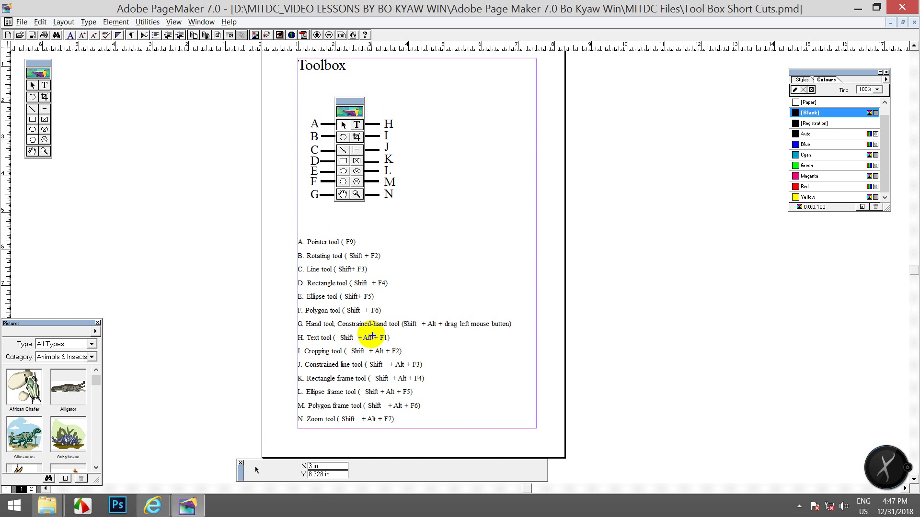
- Activate the Text tool and outline a text area on the empty pasteboard beside the page
{"action": "key", "text": "shift+alt+F1"}
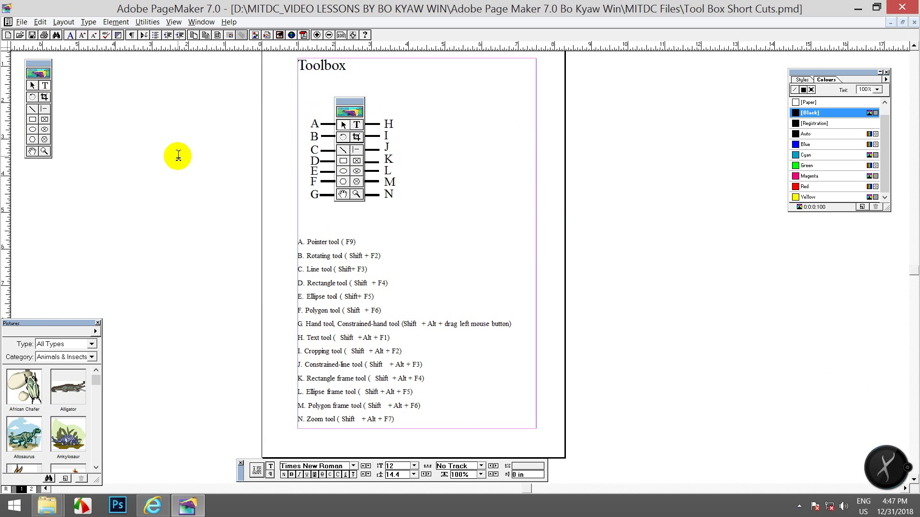
{"action": "left_click_drag", "start_coordinate": [148, 148], "coordinate": [214, 191]}
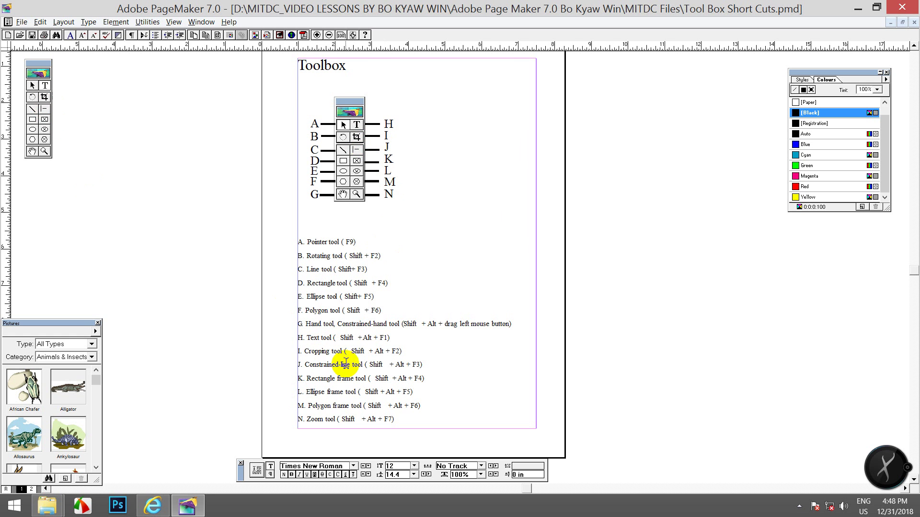
- With the Constrained-line tool, draw a horizontal line, a vertical line and two 45° diagonals about 2 in long from one point on the pasteboard
{"action": "left_click", "coordinate": [44, 109]}
{"action": "left_click_drag", "start_coordinate": [112, 168], "coordinate": [278, 179]}
{"action": "left_click_drag", "start_coordinate": [190, 169], "coordinate": [192, 84]}
{"action": "left_click_drag", "start_coordinate": [193, 168], "coordinate": [289, 117]}
{"action": "left_click_drag", "start_coordinate": [193, 169], "coordinate": [121, 115]}
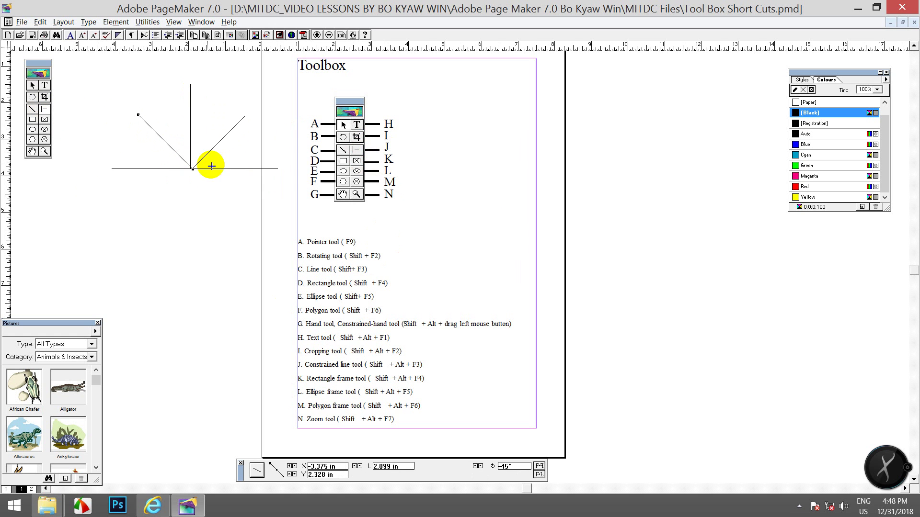
- Delete the four constrained lines from the pasteboard
{"action": "left_click", "coordinate": [33, 85]}
{"action": "left_click", "coordinate": [130, 99]}
{"action": "left_click_drag", "start_coordinate": [130, 98], "coordinate": [223, 179]}
{"action": "left_click", "coordinate": [208, 158]}
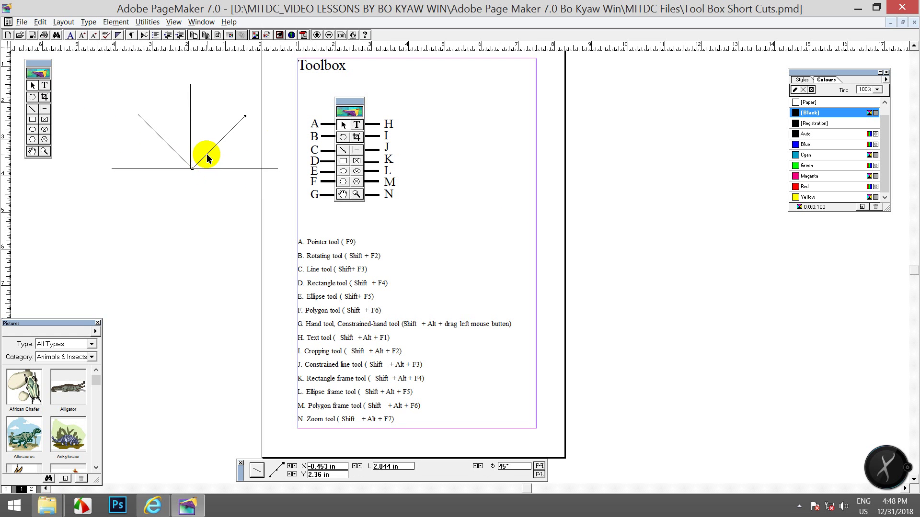
{"action": "key", "text": "Delete"}
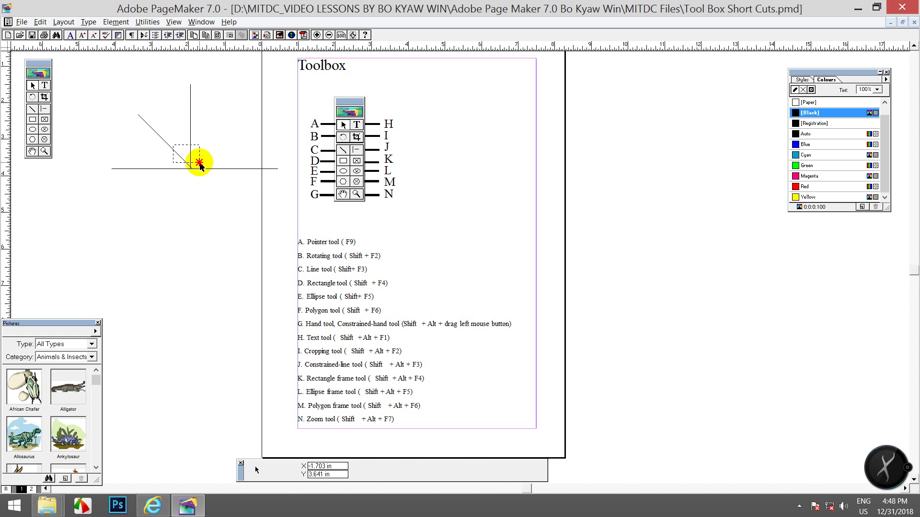
{"action": "left_click", "coordinate": [193, 172]}
{"action": "key", "text": "Delete"}
{"action": "left_click", "coordinate": [192, 171]}
{"action": "key", "text": "Delete"}
{"action": "key", "text": "Delete"}
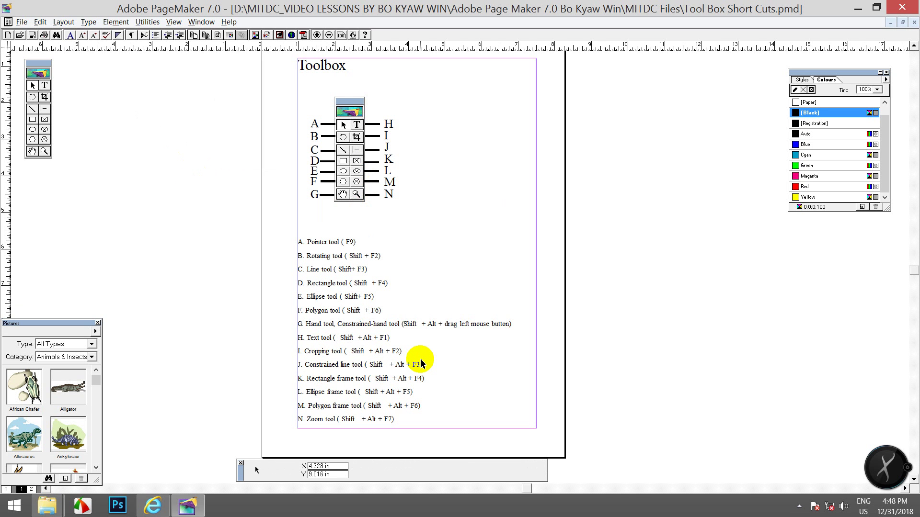
- Activate the Constrained-line, Rectangle frame, Text and Pointer tools in turn, and return to the Rectangle frame tool
{"action": "key", "text": "shift+alt+F3"}
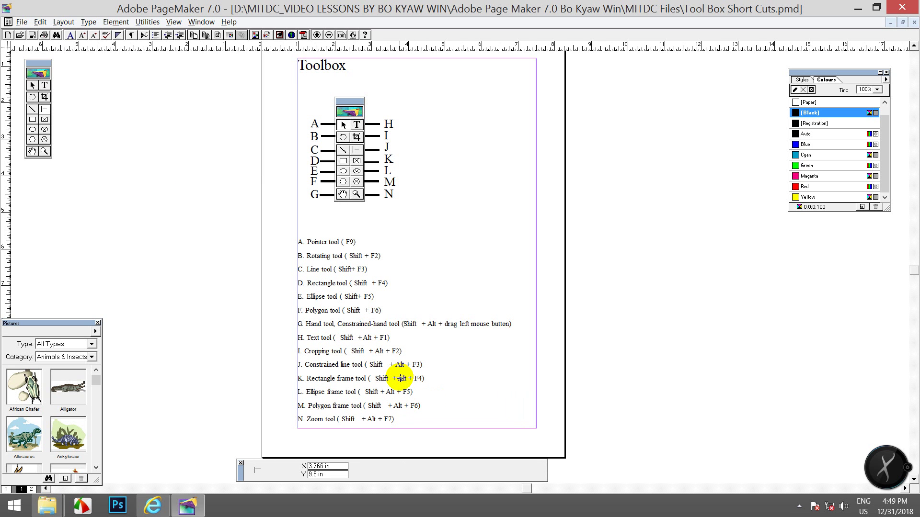
{"action": "left_click", "coordinate": [45, 121]}
{"action": "left_click", "coordinate": [44, 85]}
{"action": "left_click", "coordinate": [32, 85]}
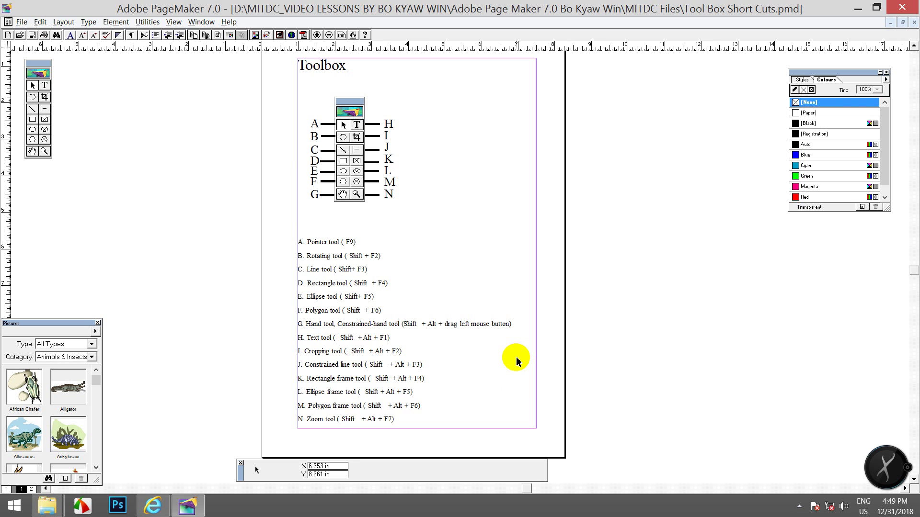
{"action": "key", "text": "shift+alt+F4"}
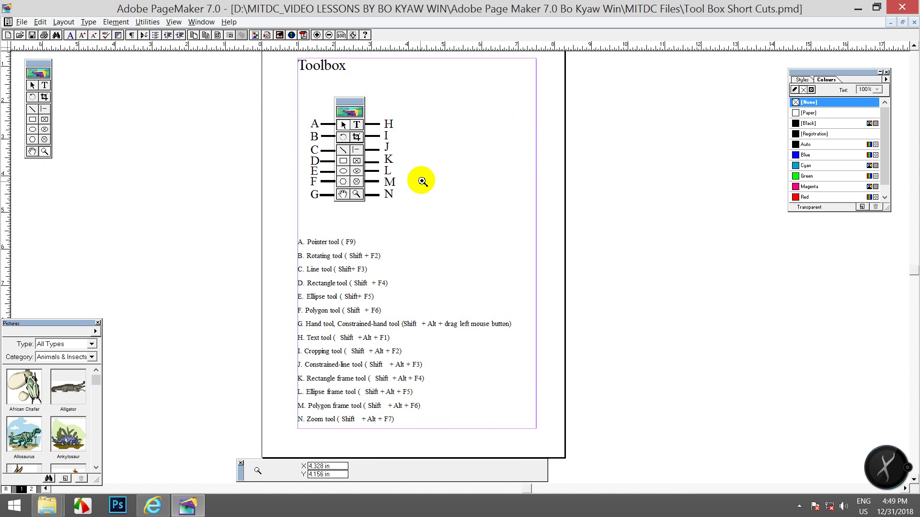
- Examine the toolbox diagram and the shortcut list from A to N in close-up, and return to the whole page
{"action": "left_click_drag", "start_coordinate": [269, 82], "coordinate": [402, 173]}
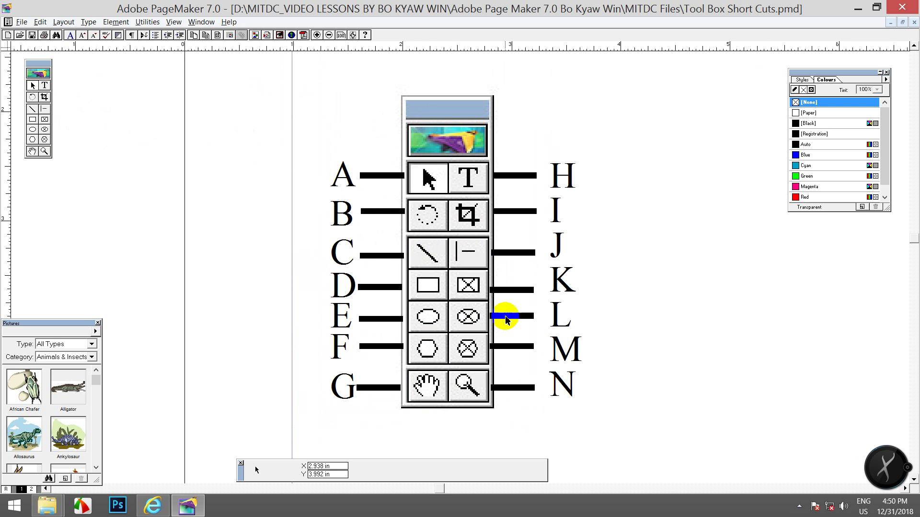
{"action": "scroll", "coordinate": [445, 298], "scroll_direction": "down", "scroll_amount": 10}
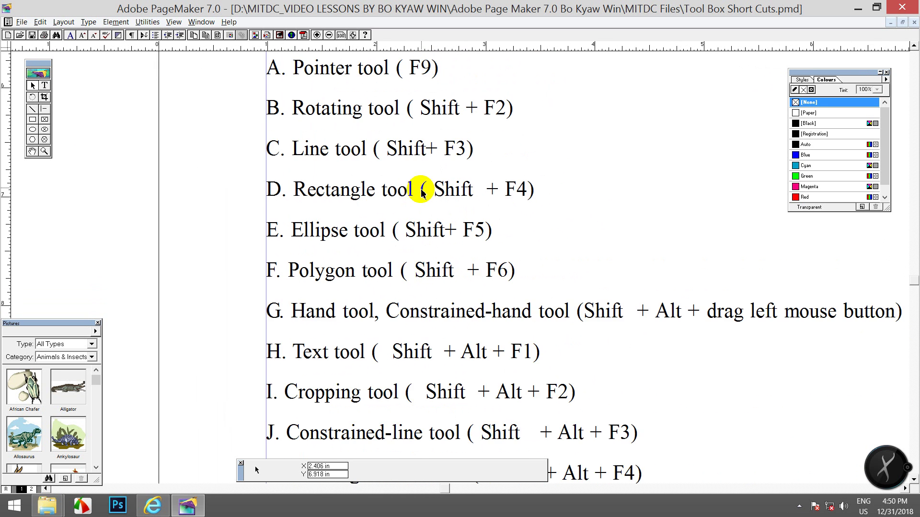
{"action": "scroll", "coordinate": [421, 188], "scroll_direction": "up", "scroll_amount": 2}
{"action": "scroll", "coordinate": [425, 160], "scroll_direction": "down", "scroll_amount": 1}
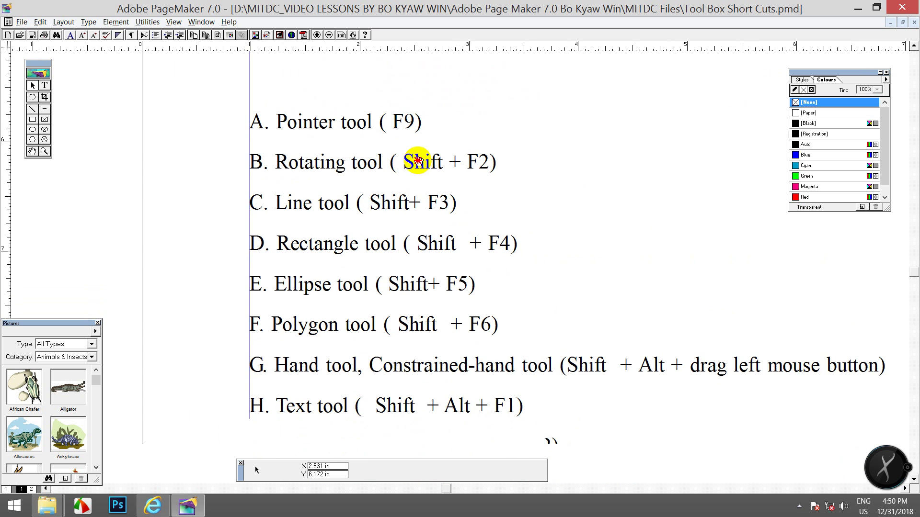
{"action": "scroll", "coordinate": [467, 208], "scroll_direction": "down", "scroll_amount": 1}
{"action": "scroll", "coordinate": [366, 171], "scroll_direction": "down", "scroll_amount": 1}
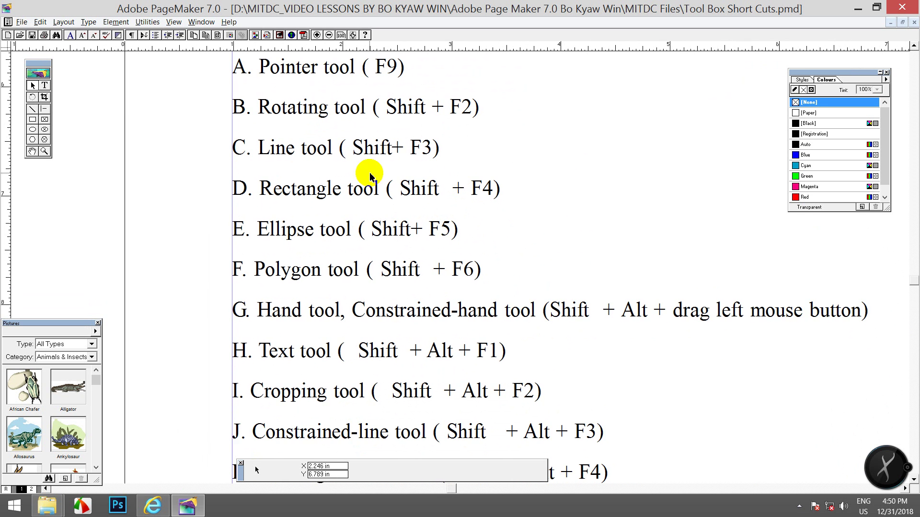
{"action": "scroll", "coordinate": [417, 210], "scroll_direction": "down", "scroll_amount": 1}
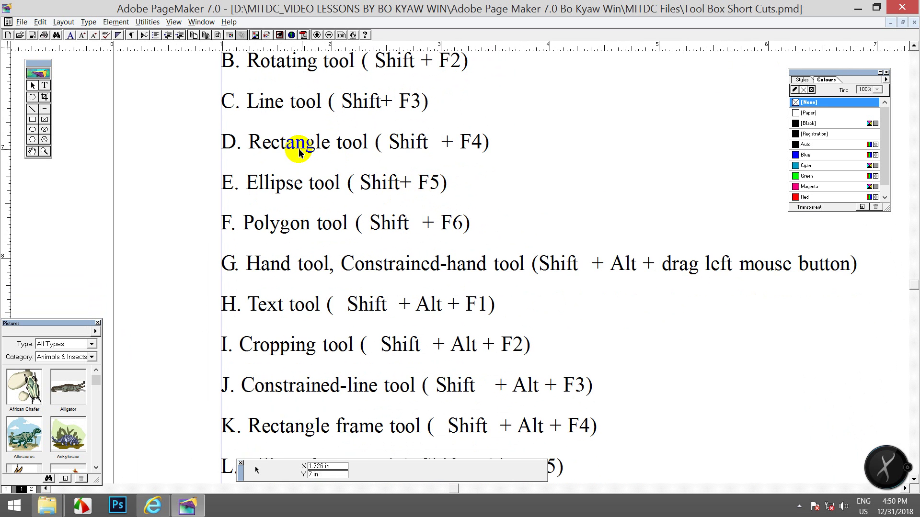
{"action": "left_click_drag", "start_coordinate": [471, 235], "coordinate": [389, 180]}
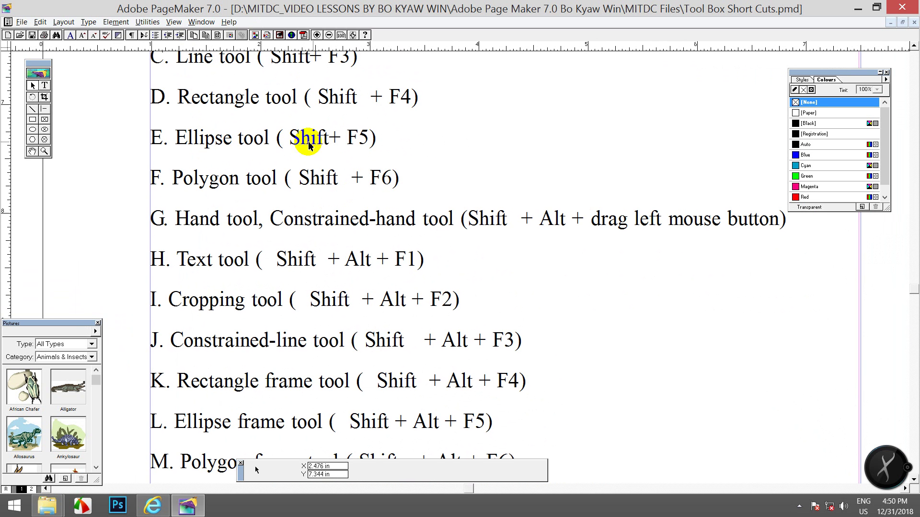
{"action": "scroll", "coordinate": [273, 238], "scroll_direction": "down", "scroll_amount": 1}
{"action": "scroll", "coordinate": [321, 156], "scroll_direction": "down", "scroll_amount": 1}
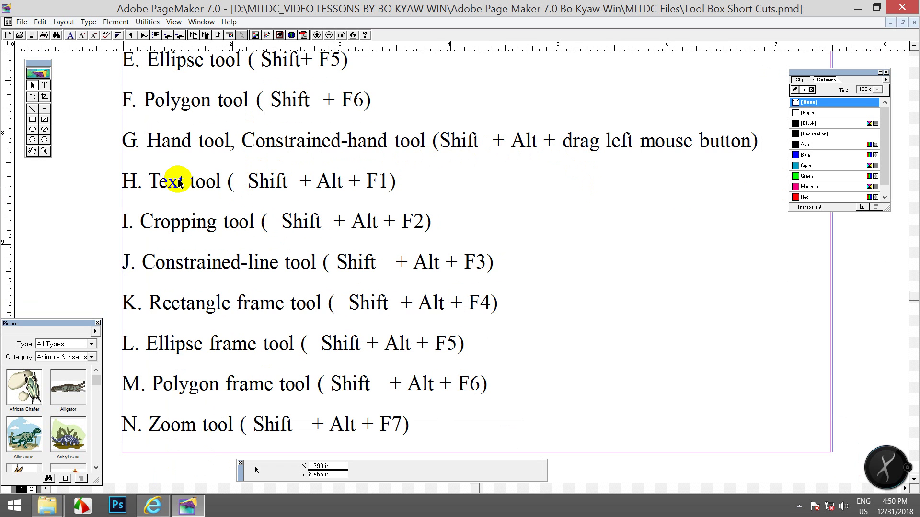
{"action": "scroll", "coordinate": [201, 216], "scroll_direction": "down", "scroll_amount": 1}
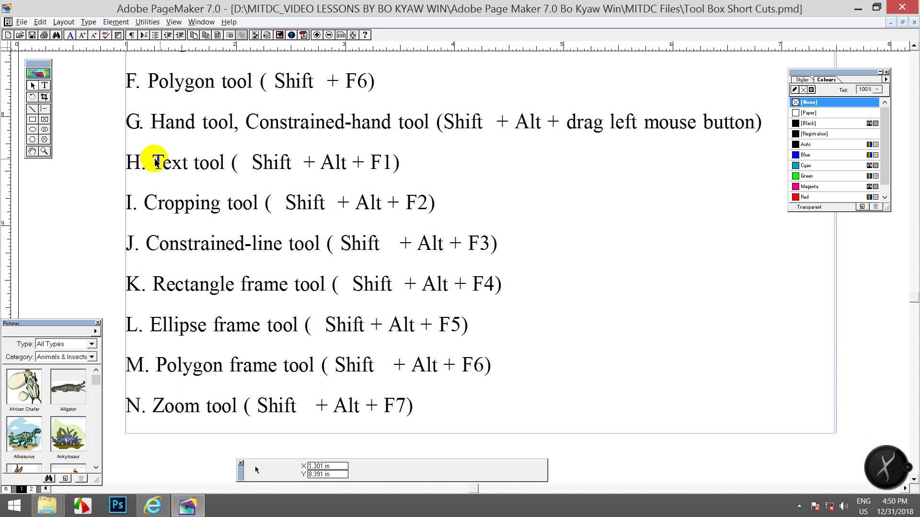
{"action": "scroll", "coordinate": [306, 186], "scroll_direction": "down", "scroll_amount": 2}
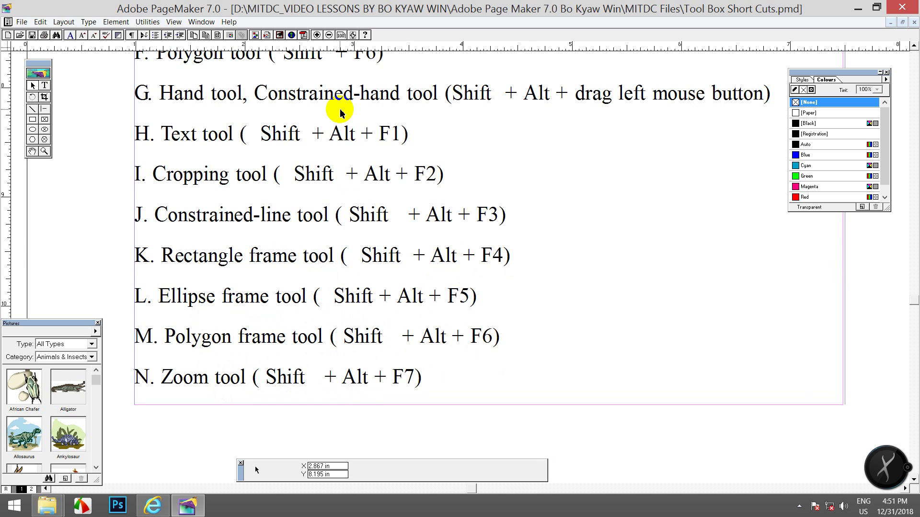
{"action": "left_click", "coordinate": [351, 36]}
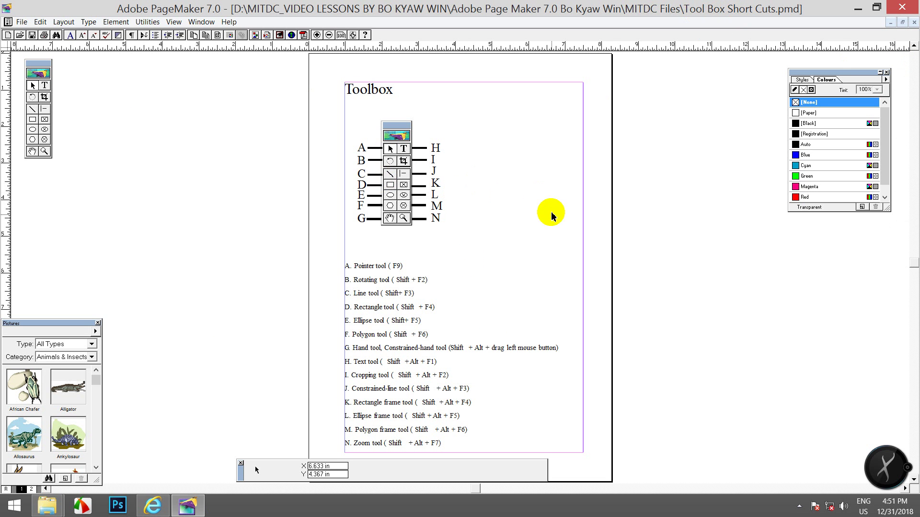
{"action": "left_click", "coordinate": [421, 179]}
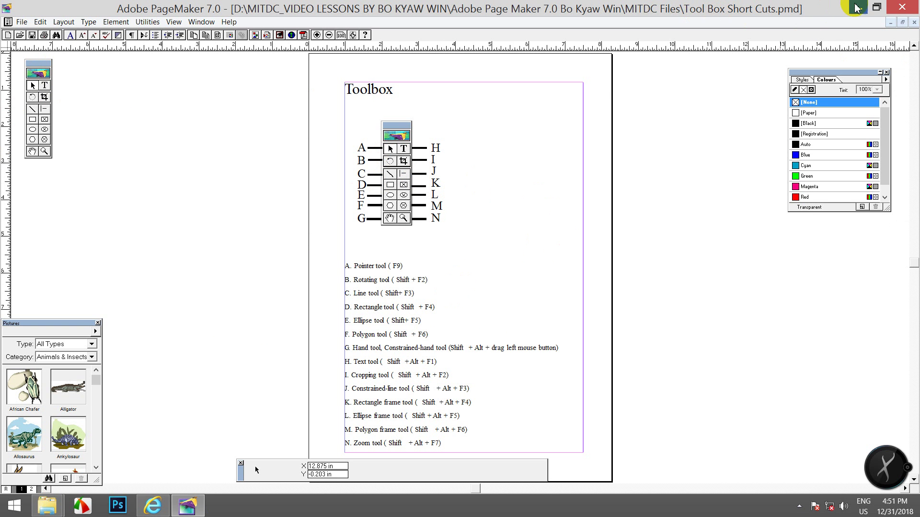
- Exit PageMaker, dismiss its error dialog by closing the program, and refresh the desktop
{"action": "left_click", "coordinate": [904, 13]}
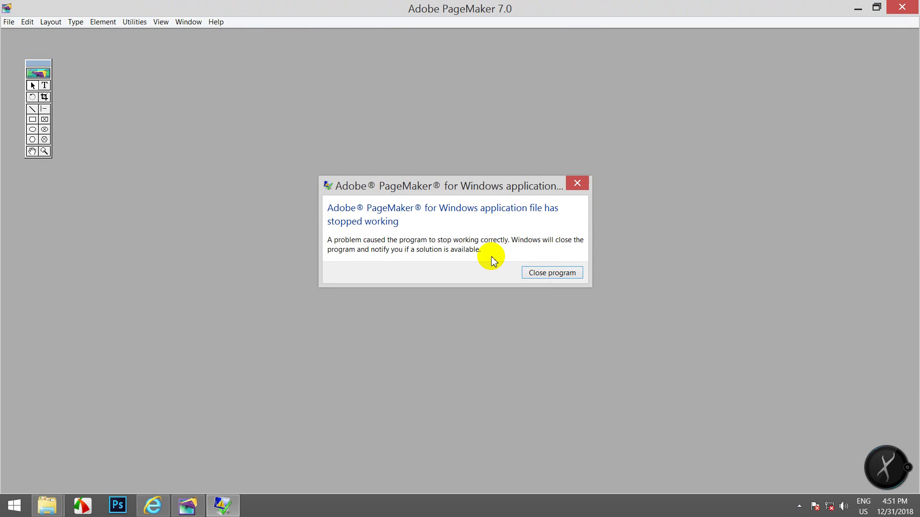
{"action": "left_click", "coordinate": [549, 271]}
{"action": "right_click", "coordinate": [522, 145]}
{"action": "left_click", "coordinate": [539, 173]}
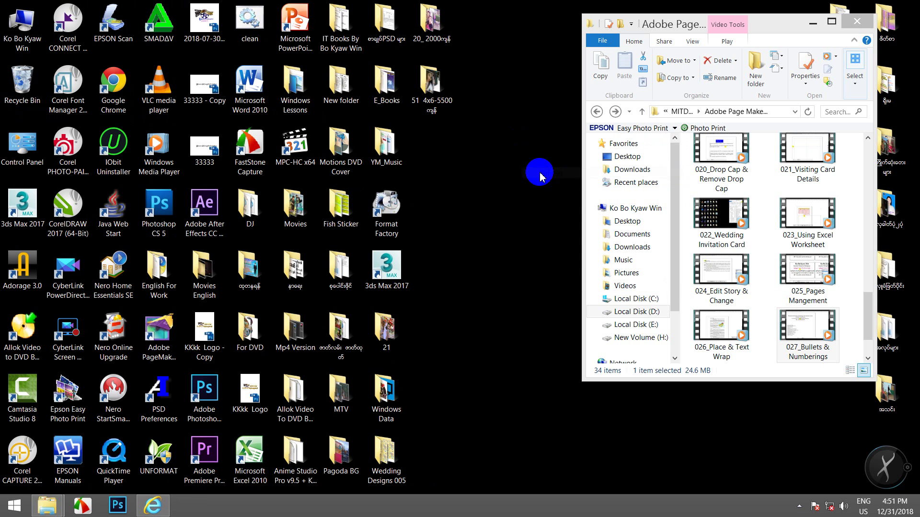